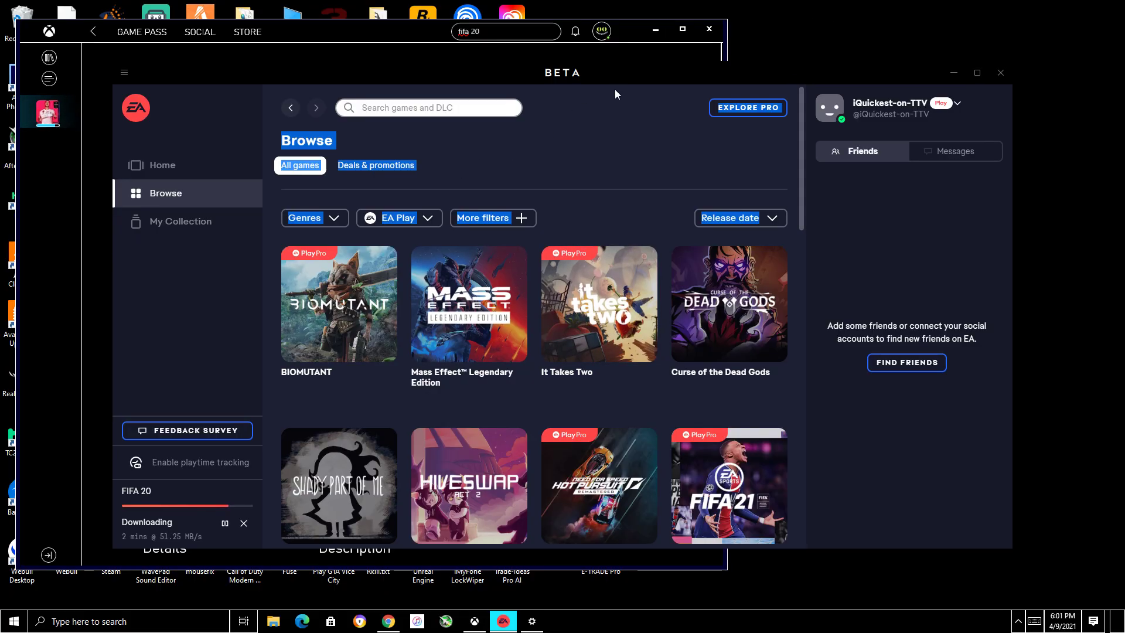
# Switch to Chrome and review the Xbox Game Pass Ultimate, PC and Console plans, including what each one offers.
pyautogui.click(651, 108)
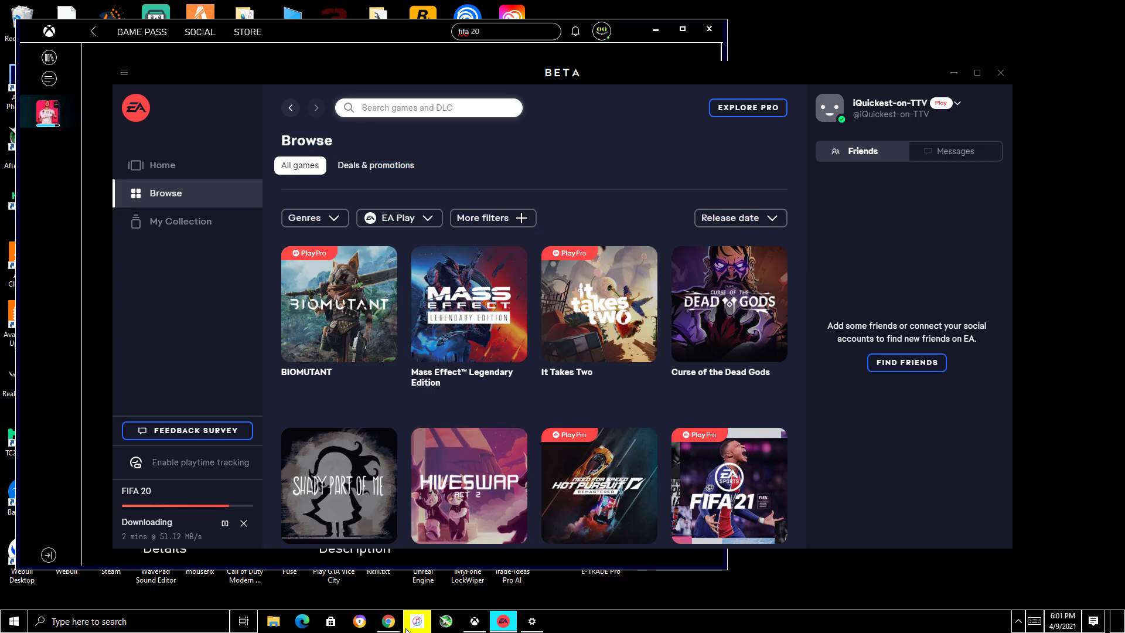
pyautogui.click(389, 622)
pyautogui.scroll(3, 687, 428)
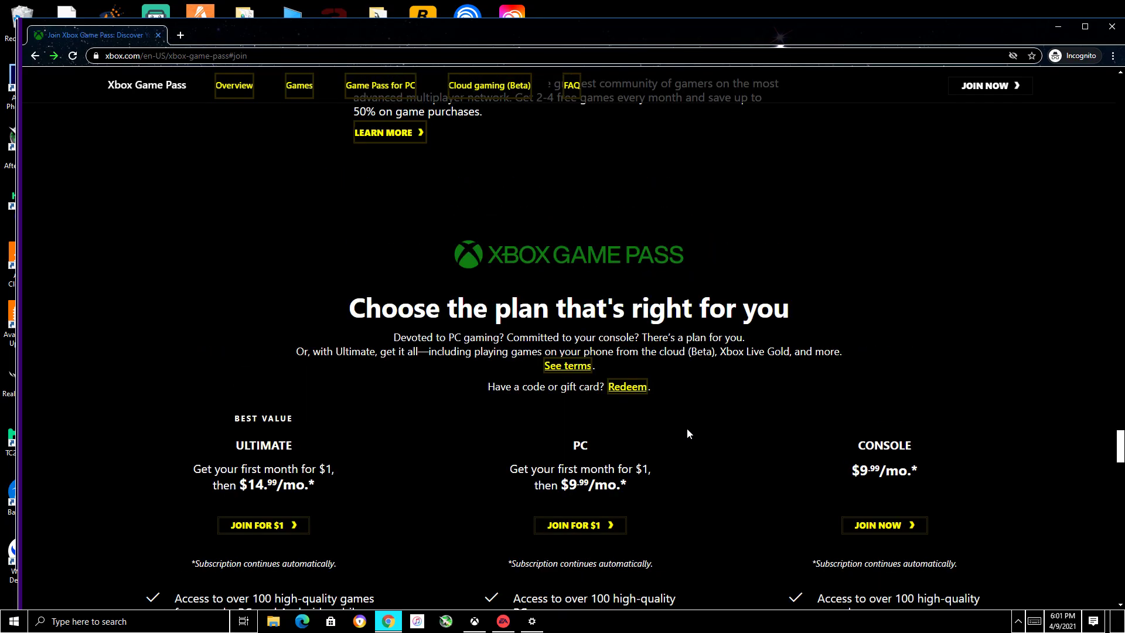
pyautogui.scroll(-2, 690, 409)
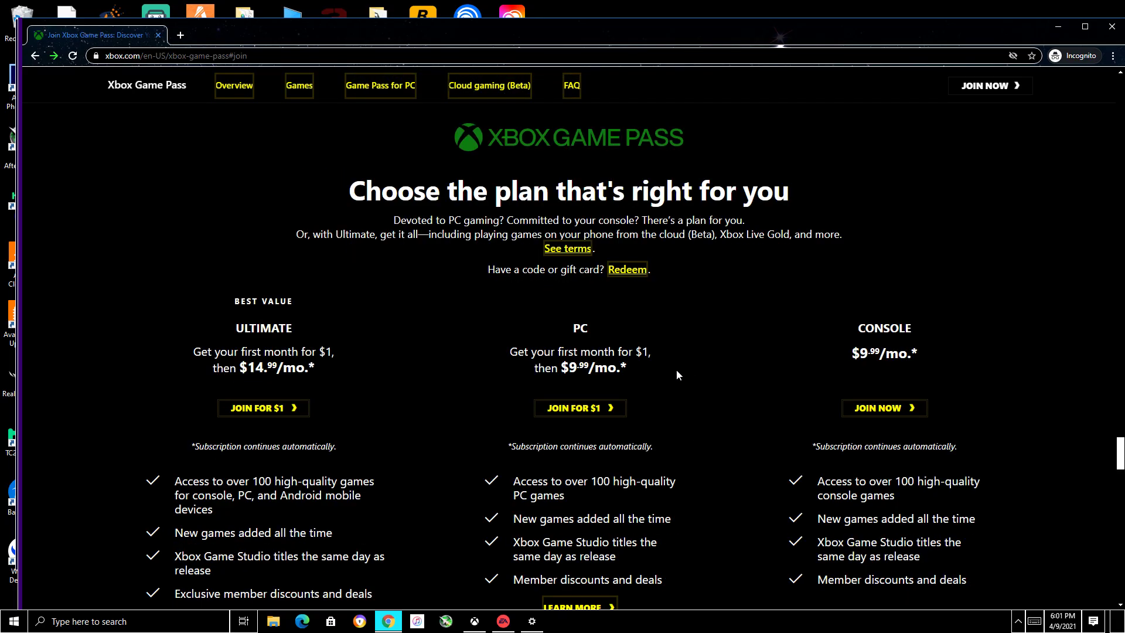
pyautogui.scroll(-1, 676, 374)
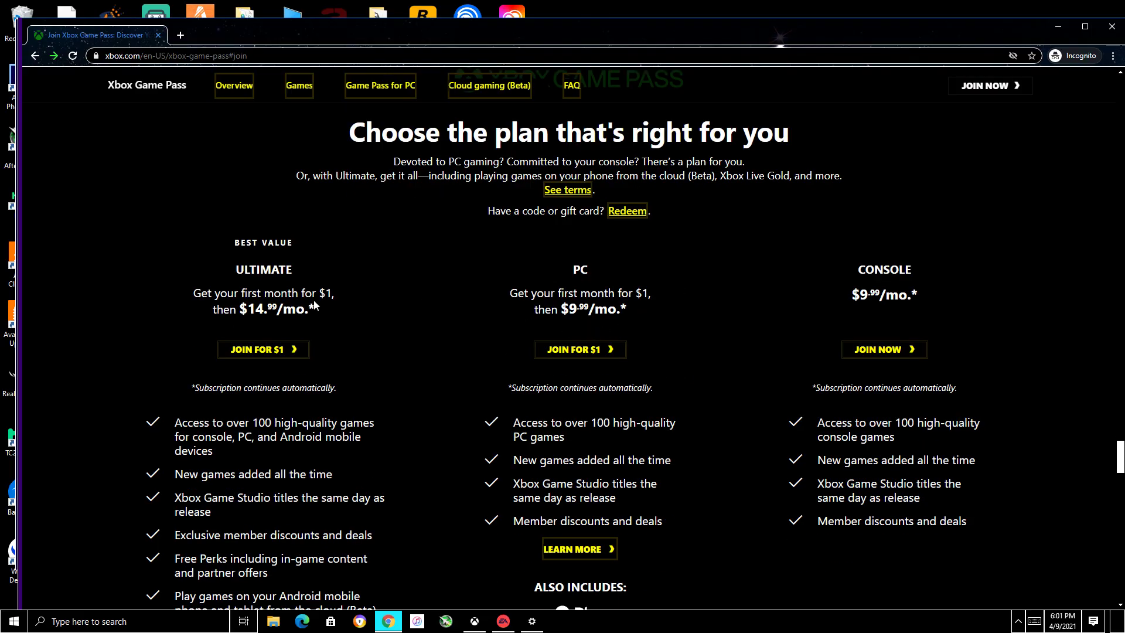
pyautogui.scroll(-3, 610, 340)
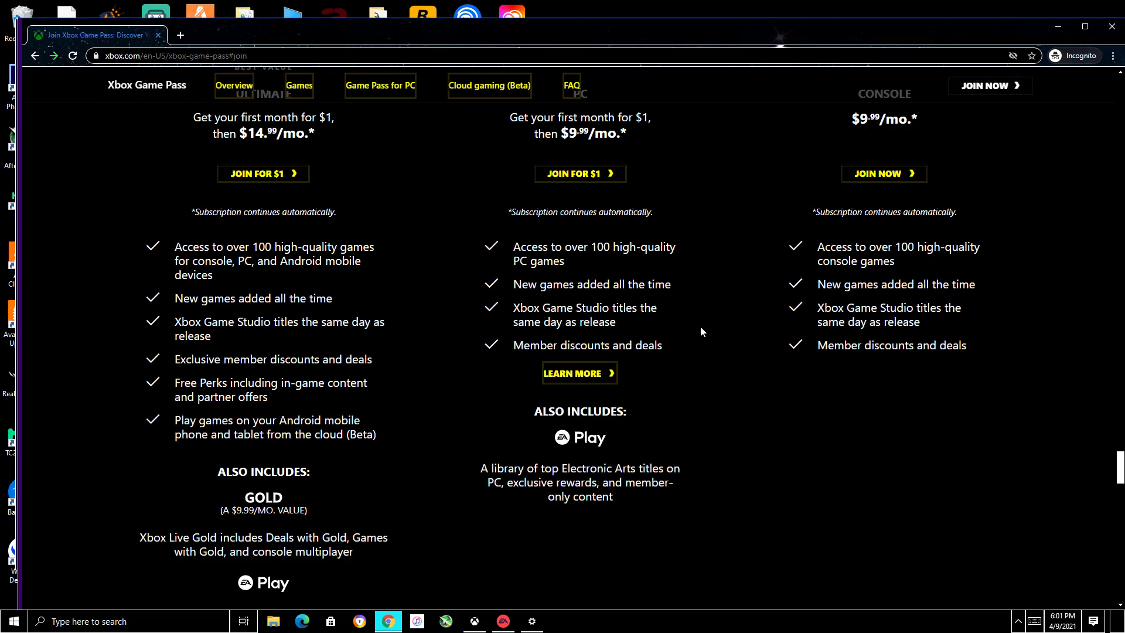
pyautogui.scroll(-1, 701, 334)
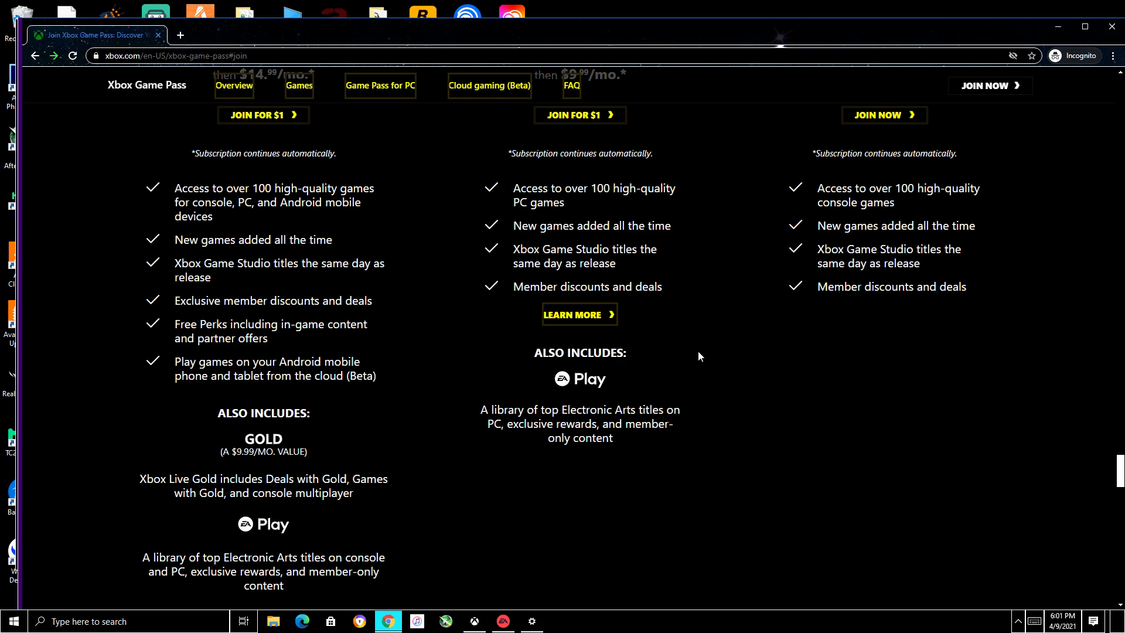
pyautogui.click(1057, 30)
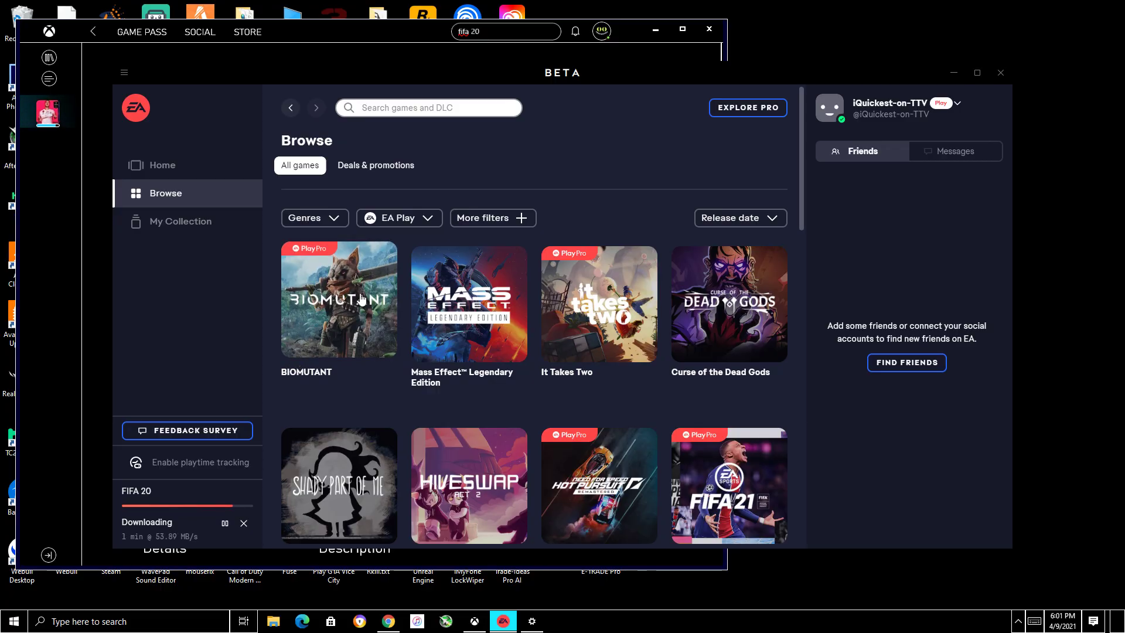
# Show the EA Play filter options and look through the first page of games in the EA catalogue.
pyautogui.click(403, 219)
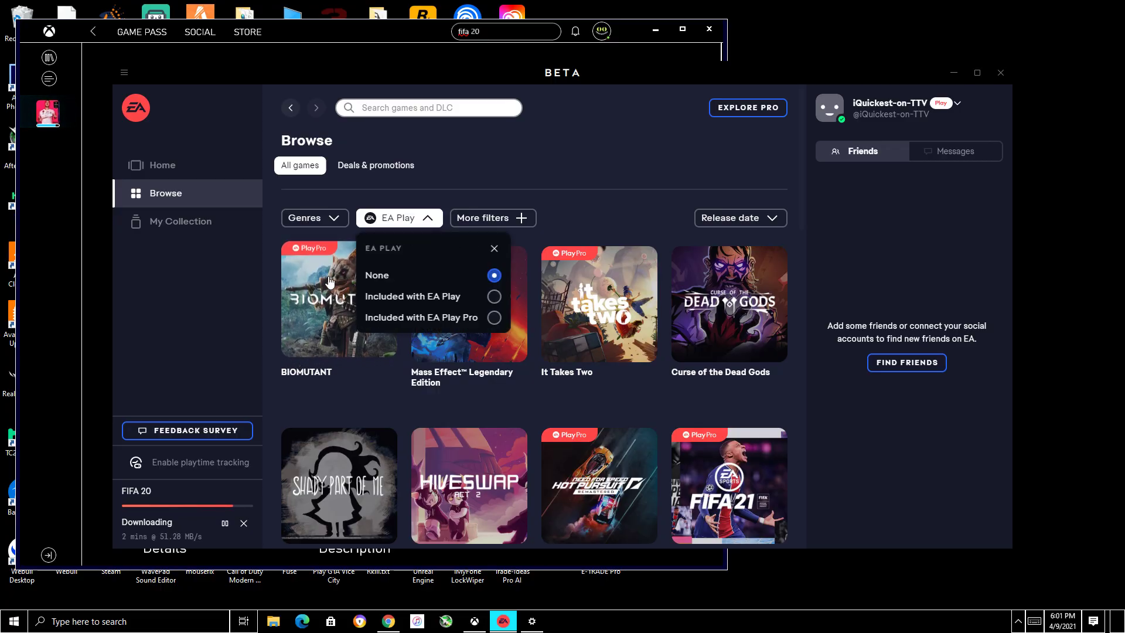
pyautogui.scroll(-1, 613, 290)
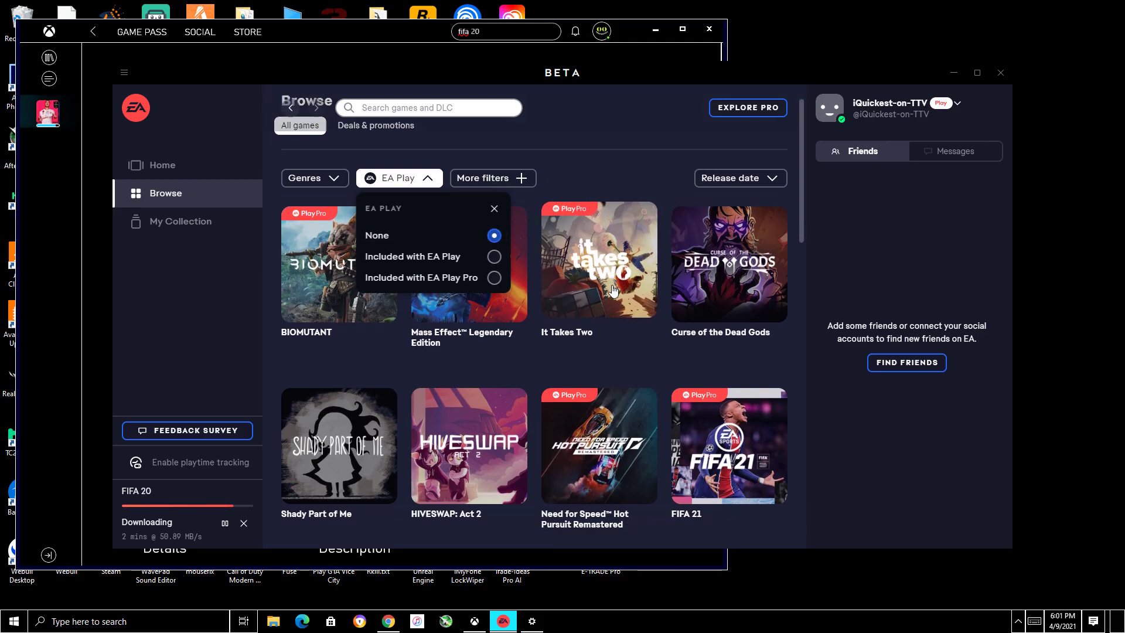
pyautogui.scroll(-5, 613, 290)
pyautogui.scroll(-2, 627, 294)
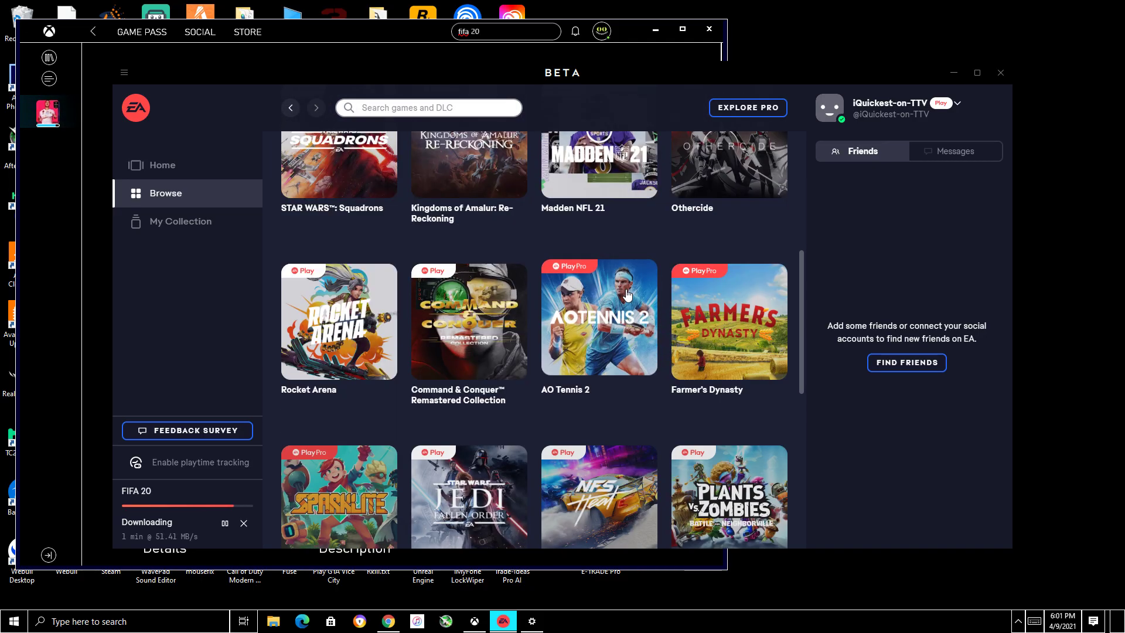
pyautogui.scroll(-6, 628, 294)
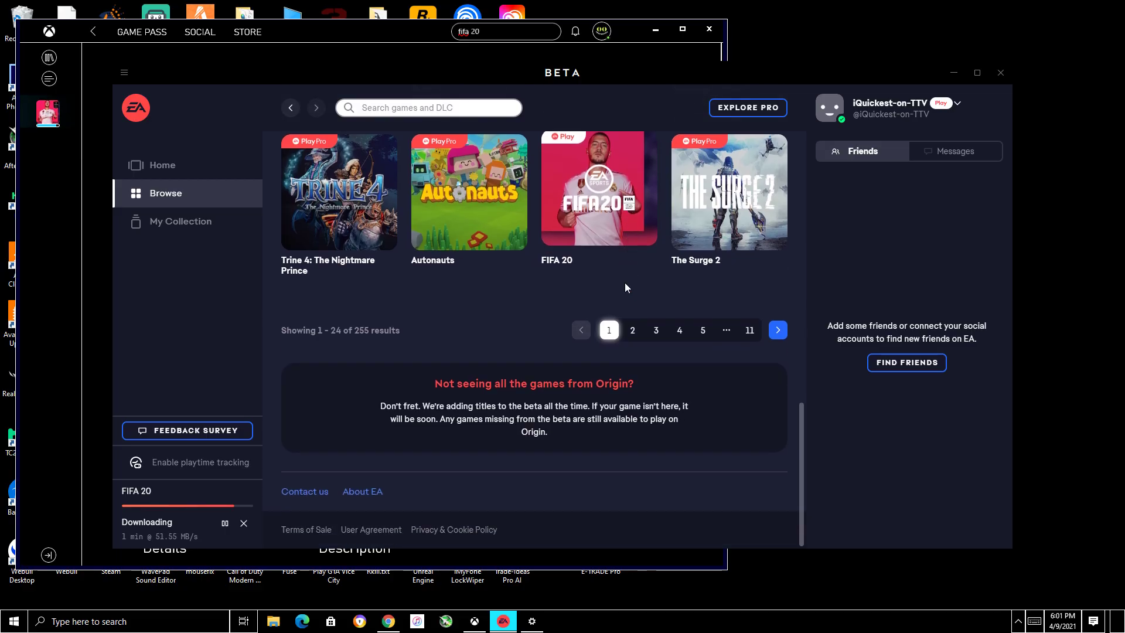
pyautogui.scroll(3, 746, 446)
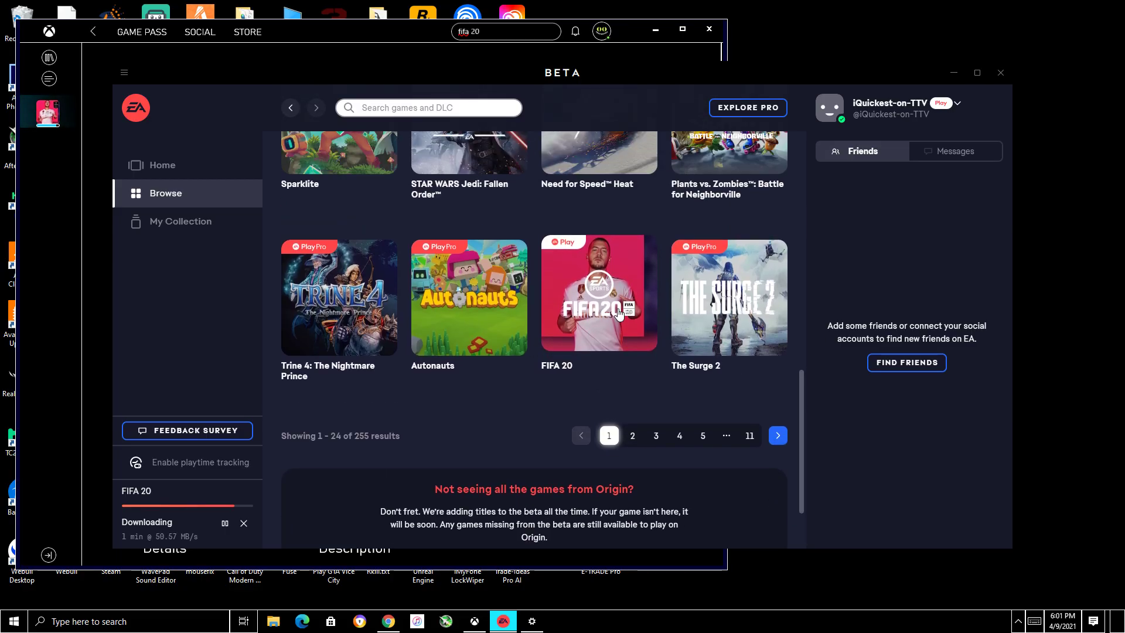
pyautogui.scroll(10, 741, 311)
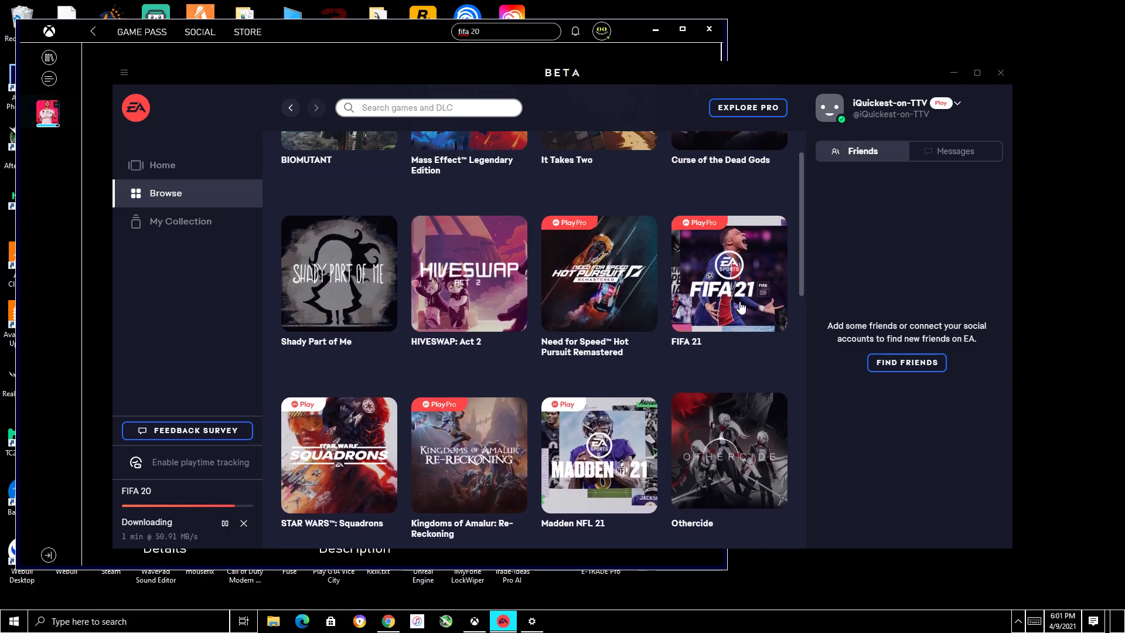
# Visit the EA Home page and open My Collection.
pyautogui.scroll(3, 741, 306)
pyautogui.click(162, 164)
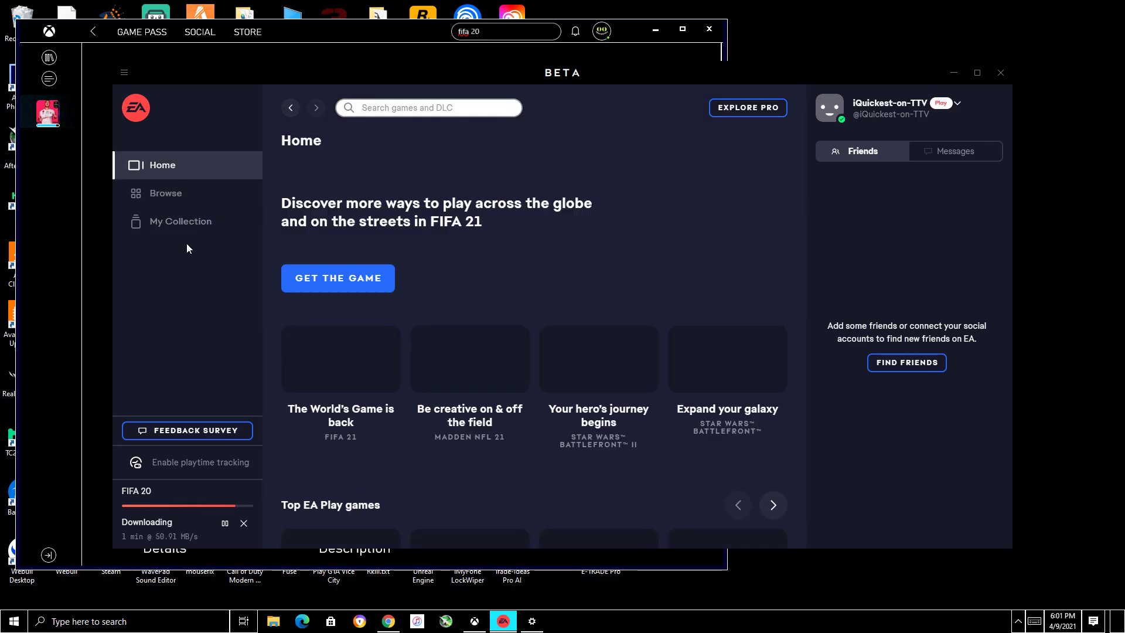
pyautogui.click(176, 222)
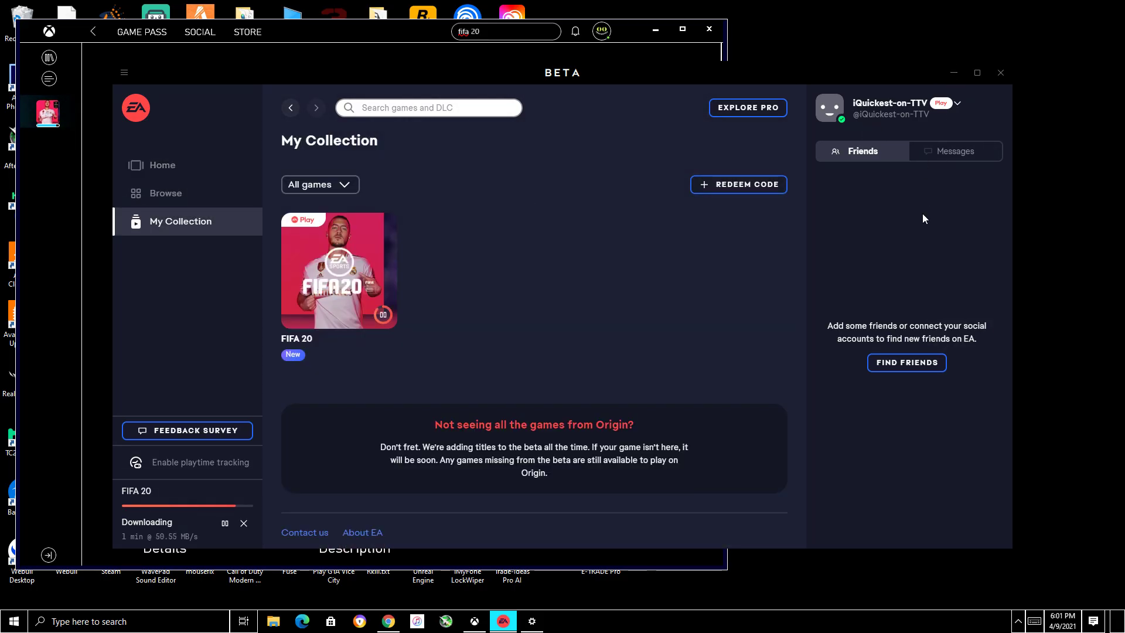
# Return to the Game Pass page in Chrome and start joining the PC plan for $1.
pyautogui.hotkey('alt', 'Tab')
pyautogui.scroll(3, 588, 396)
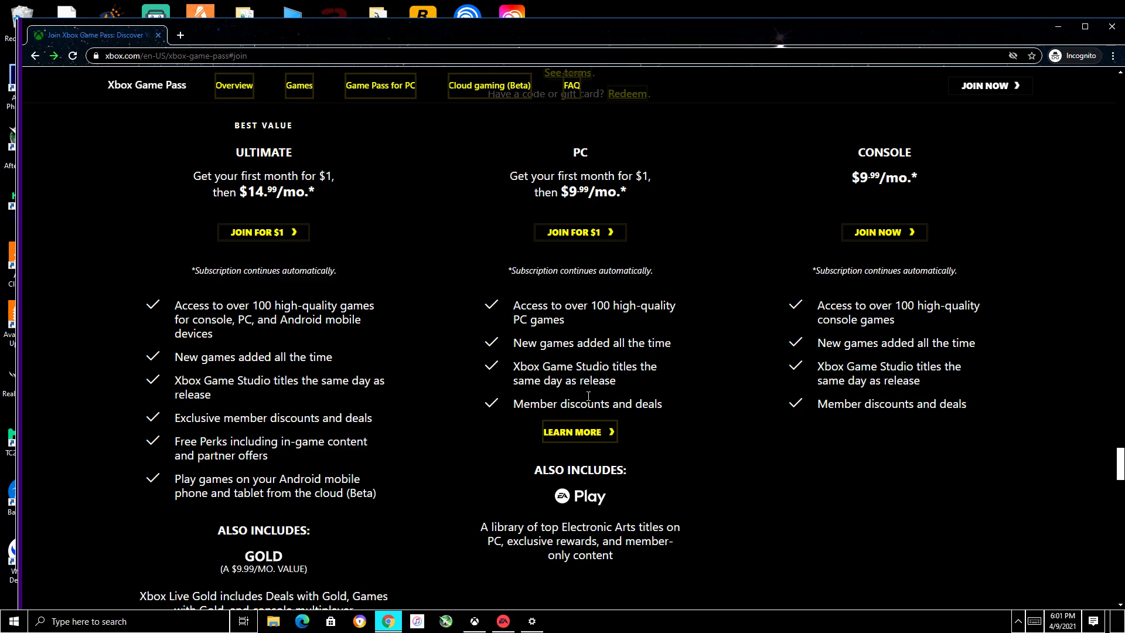
pyautogui.scroll(2, 611, 309)
pyautogui.click(597, 351)
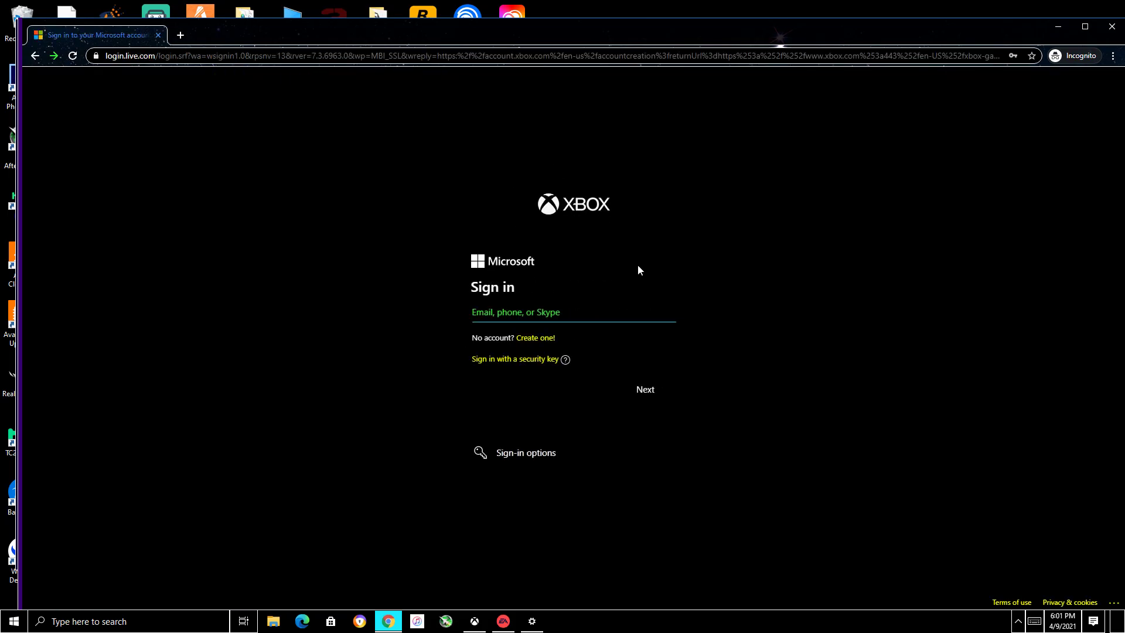
# Show the saved account suggestions for the Microsoft sign-in field, dismiss them and minimize the browser.
pyautogui.click(563, 314)
pyautogui.click(659, 192)
pyautogui.click(615, 317)
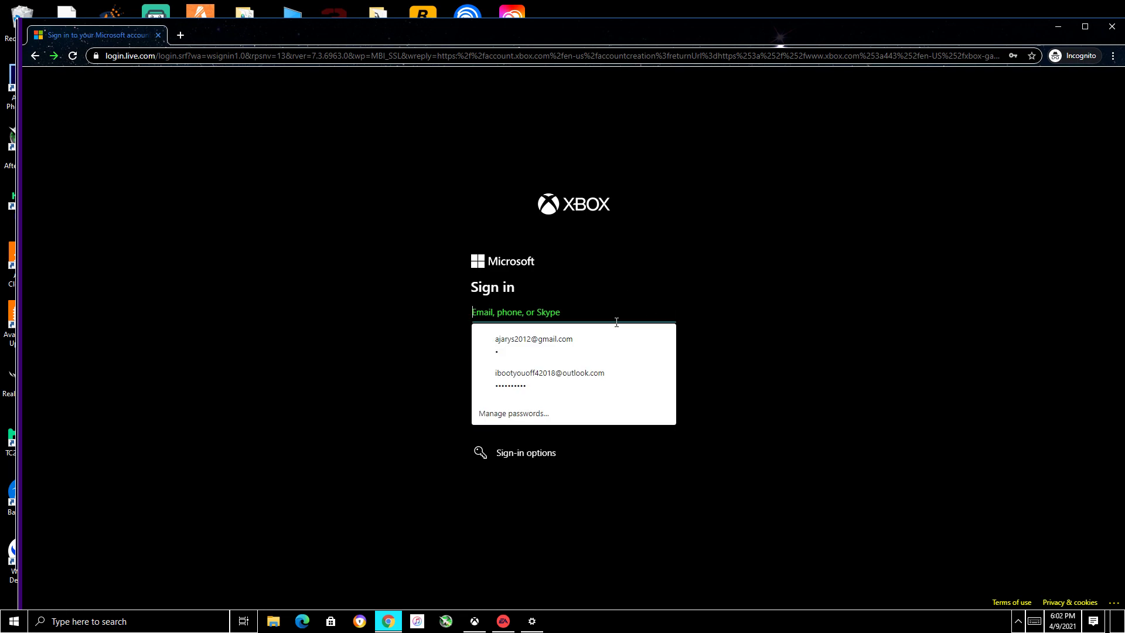
pyautogui.click(913, 274)
pyautogui.click(1058, 27)
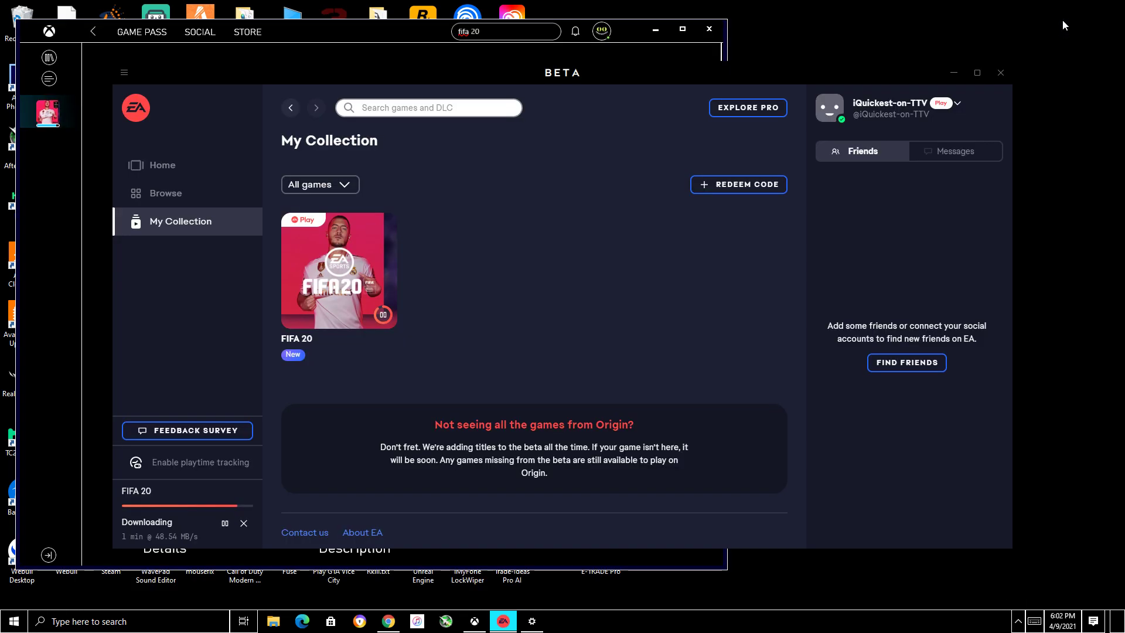
# Switch to the Xbox app and open the Game Pass section at its EA Play games.
pyautogui.click(476, 621)
pyautogui.click(136, 33)
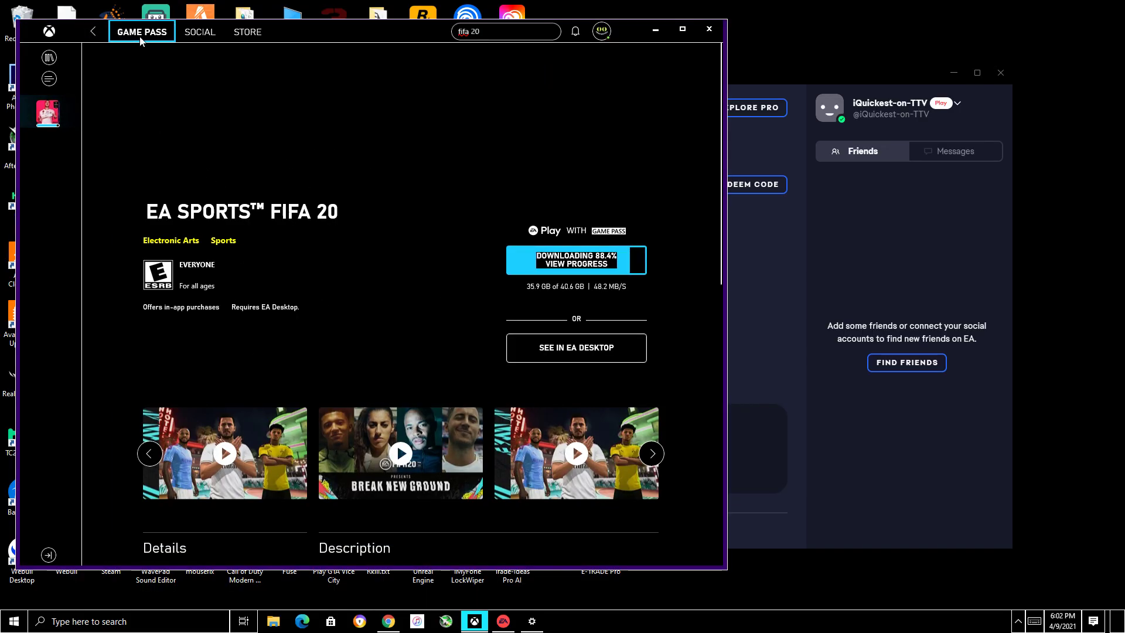
pyautogui.click(48, 113)
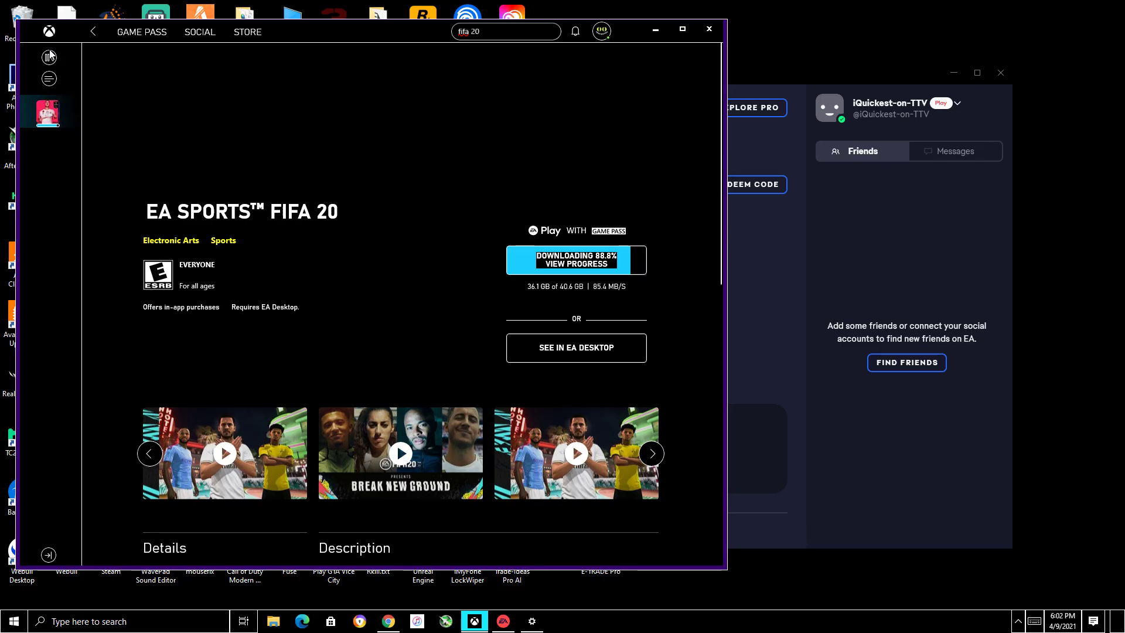
pyautogui.click(129, 39)
pyautogui.scroll(-3, 340, 275)
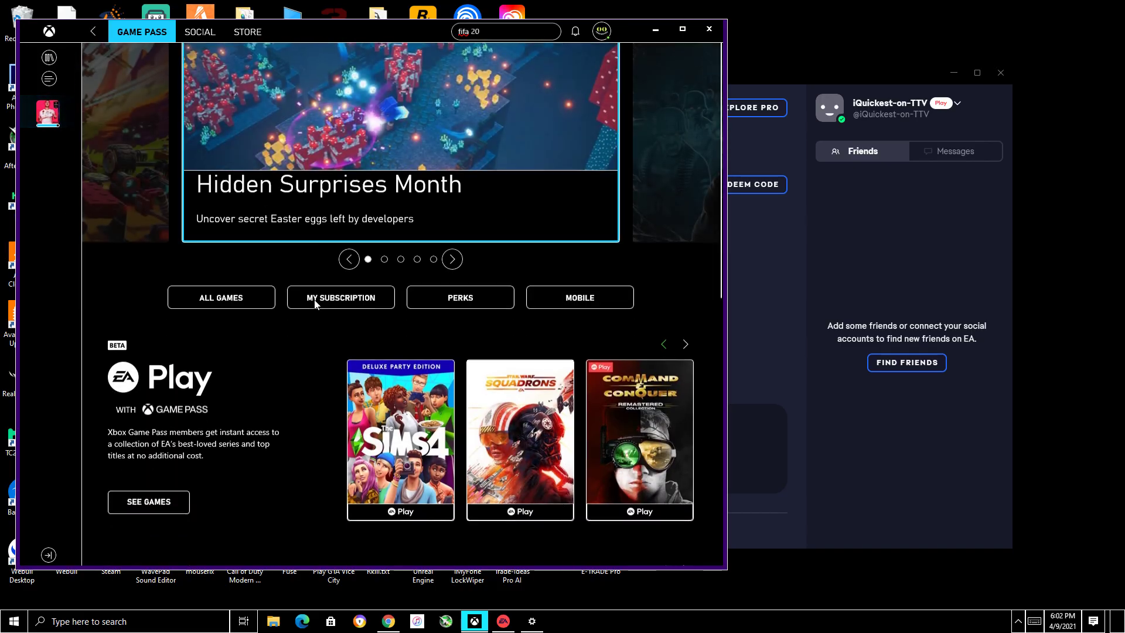
pyautogui.scroll(1, 473, 278)
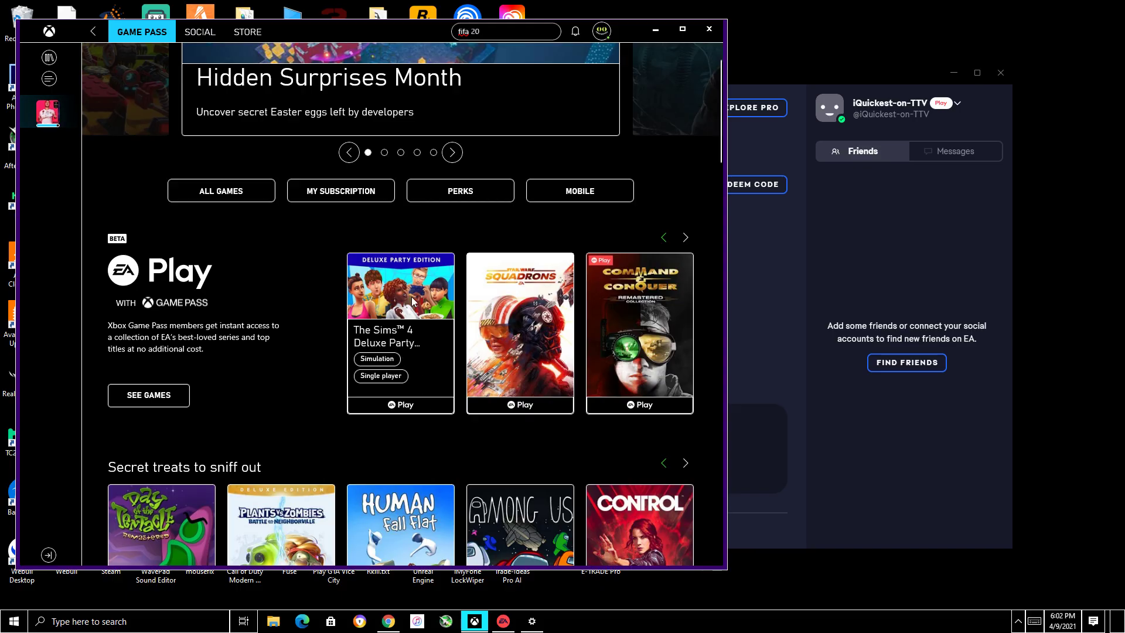
# Show the details of The Sims 4 Deluxe Party Edition among the EA Play games.
pyautogui.click(431, 384)
pyautogui.scroll(-3, 457, 372)
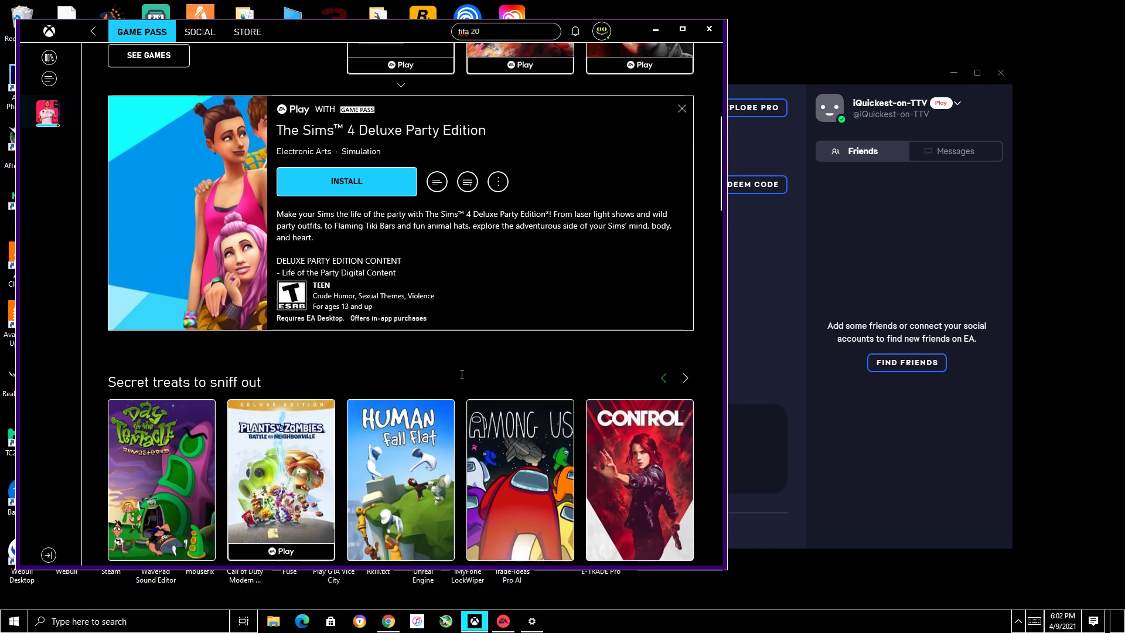
pyautogui.scroll(3, 554, 336)
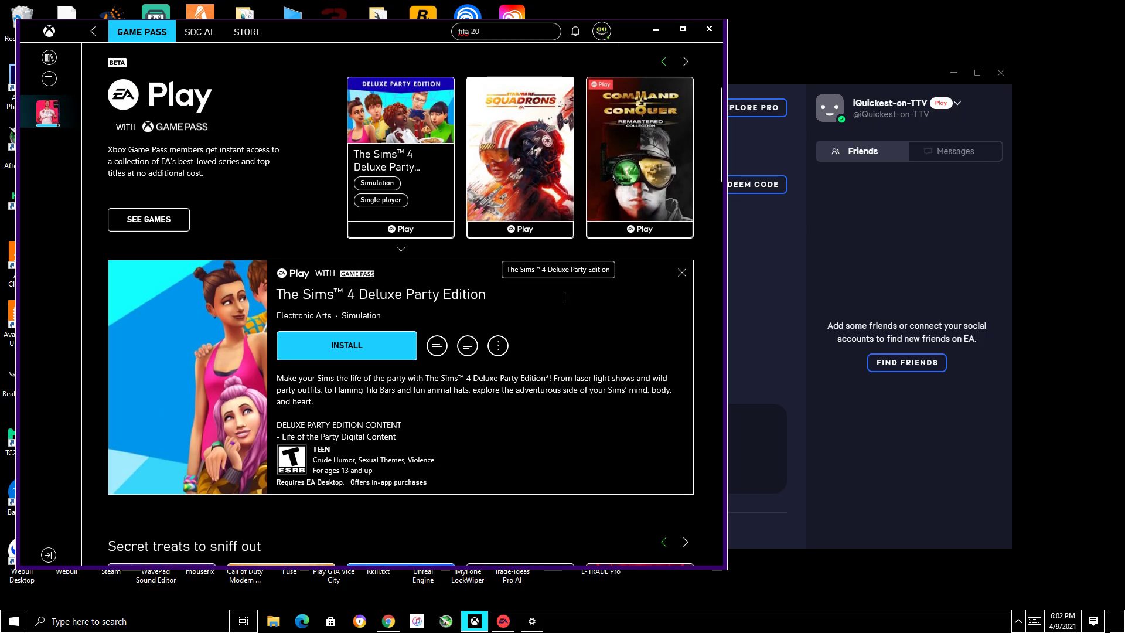
pyautogui.scroll(5, 528, 293)
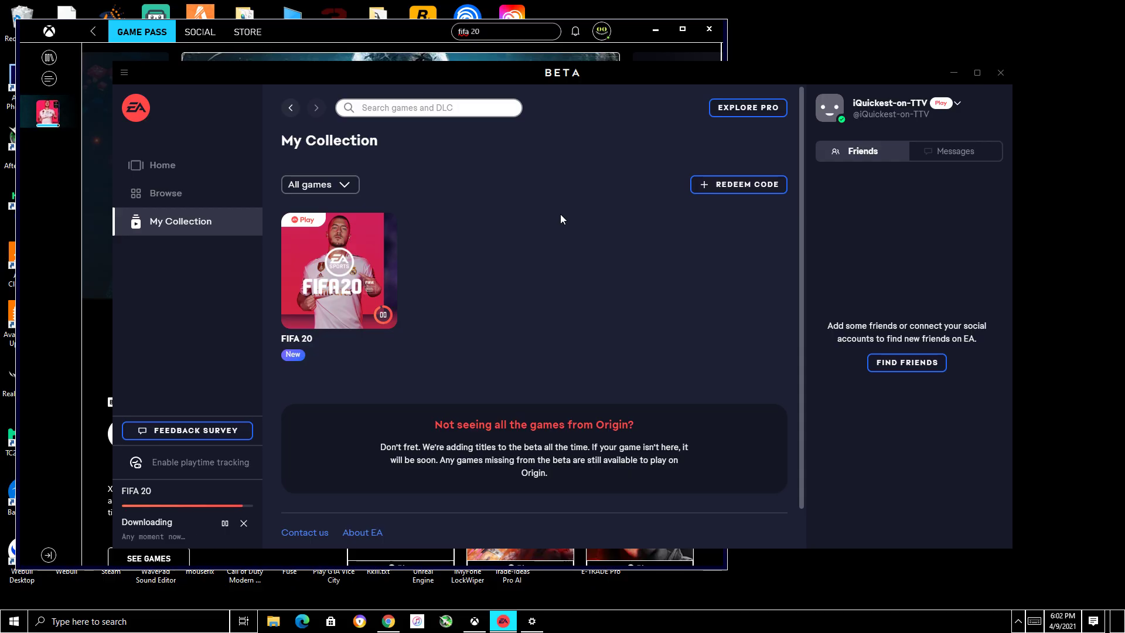
# Switch to Chrome and open the EA account login page in a new tab.
pyautogui.click(389, 621)
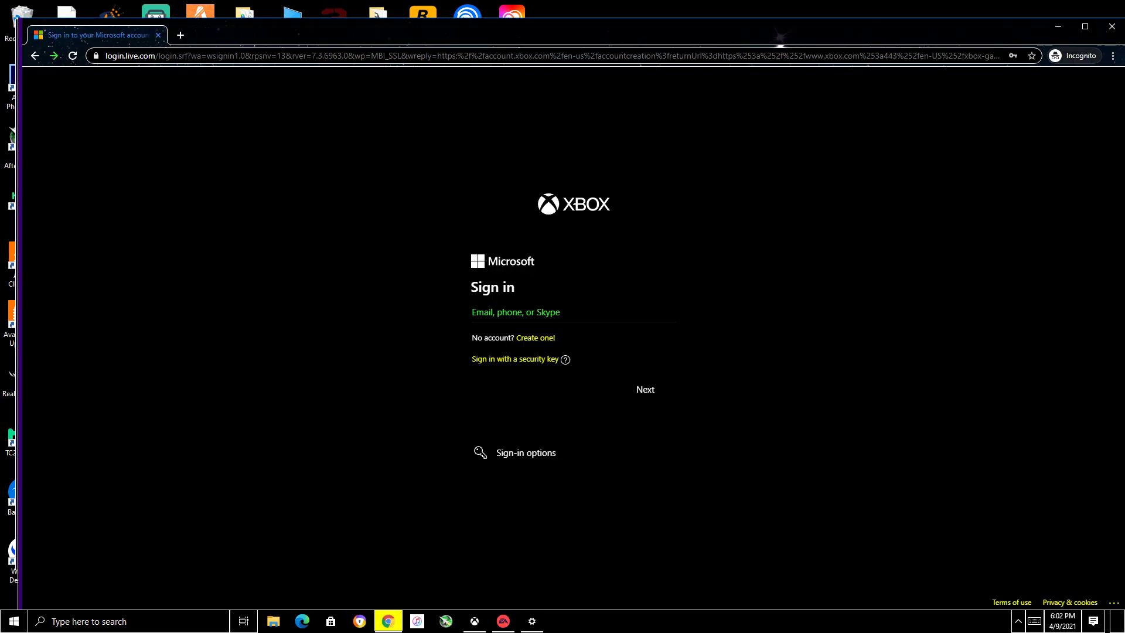
pyautogui.click(179, 35)
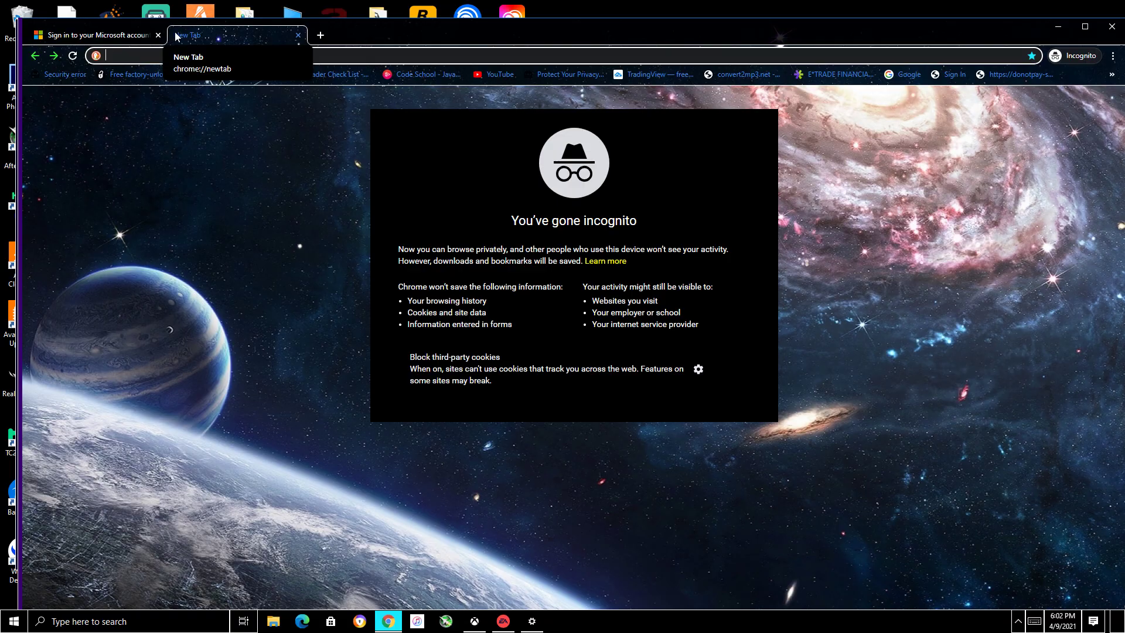
pyautogui.click(110, 30)
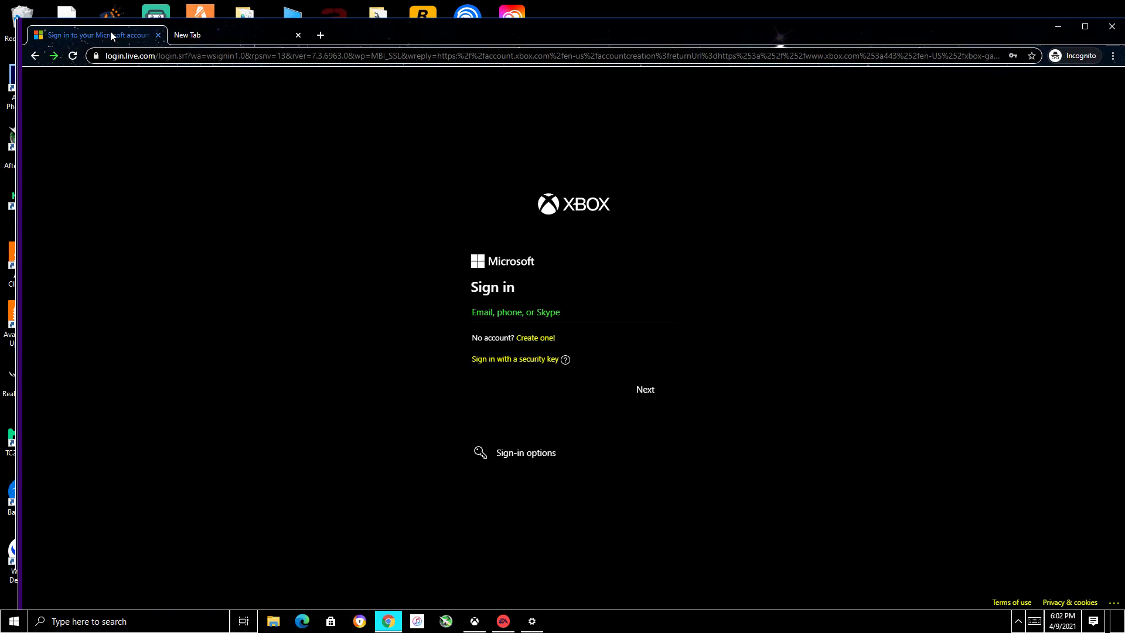
pyautogui.click(221, 36)
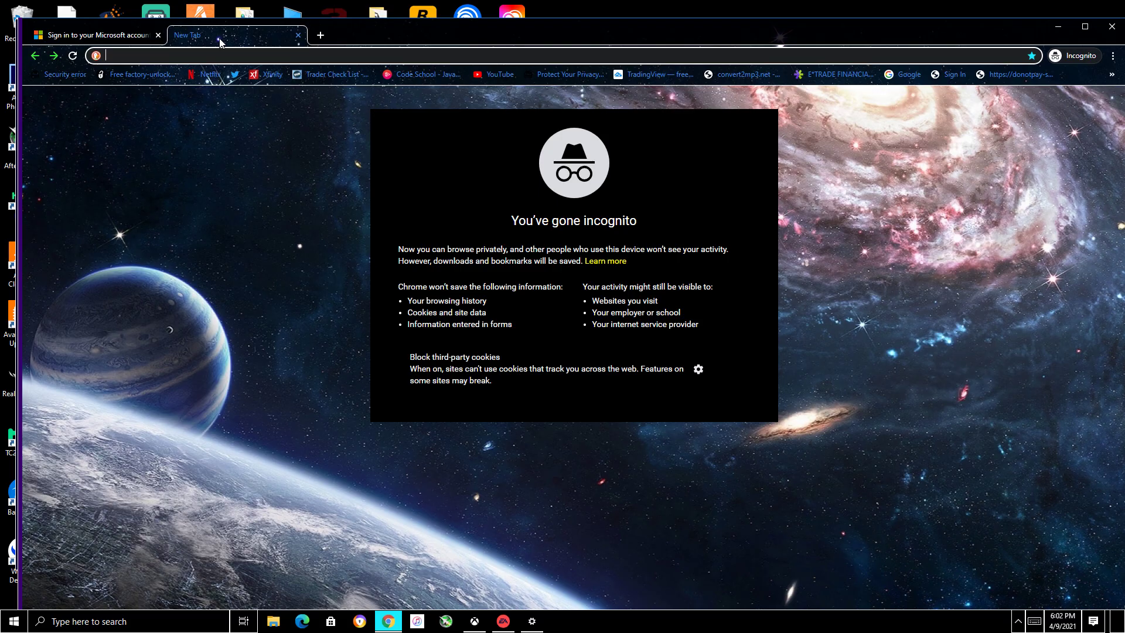
pyautogui.write('ea g')
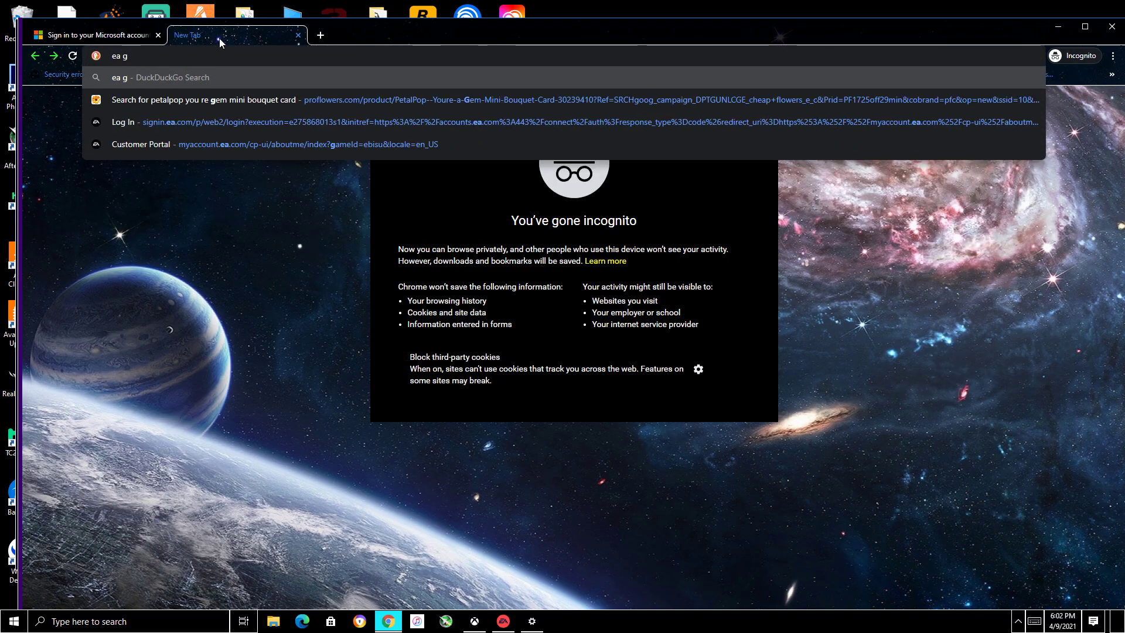
pyautogui.press('BackSpace')
pyautogui.press('BackSpace')
pyautogui.click(258, 186)
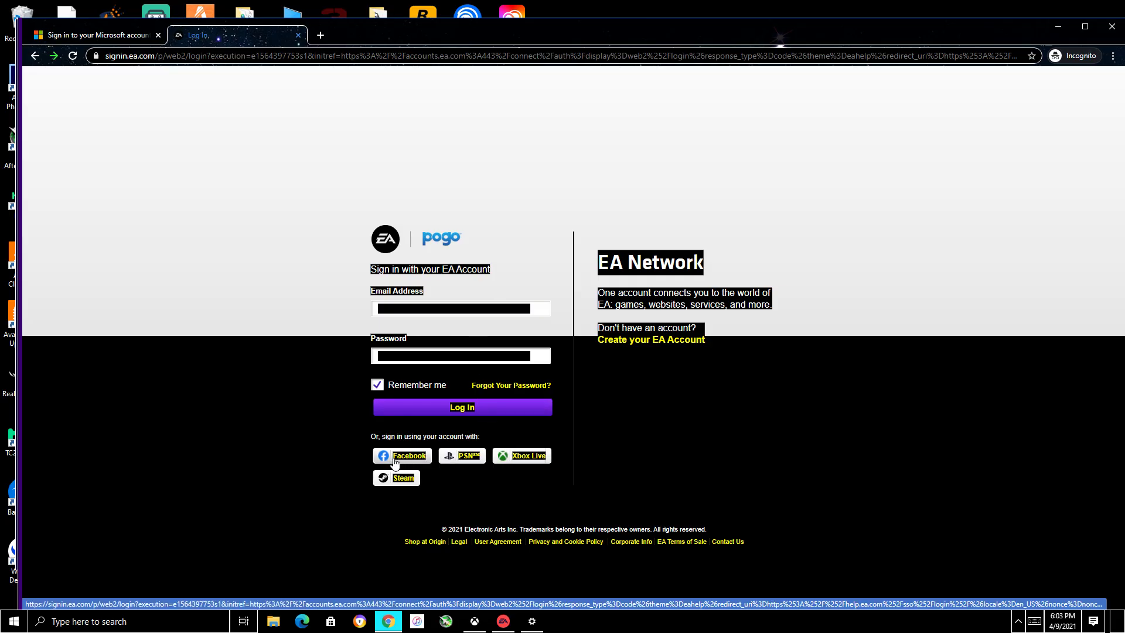
# Open the Xbox Live sign-in for the EA account, begin the Microsoft account field, then go back to the Microsoft sign-in tab and minimize the browser.
pyautogui.click(524, 460)
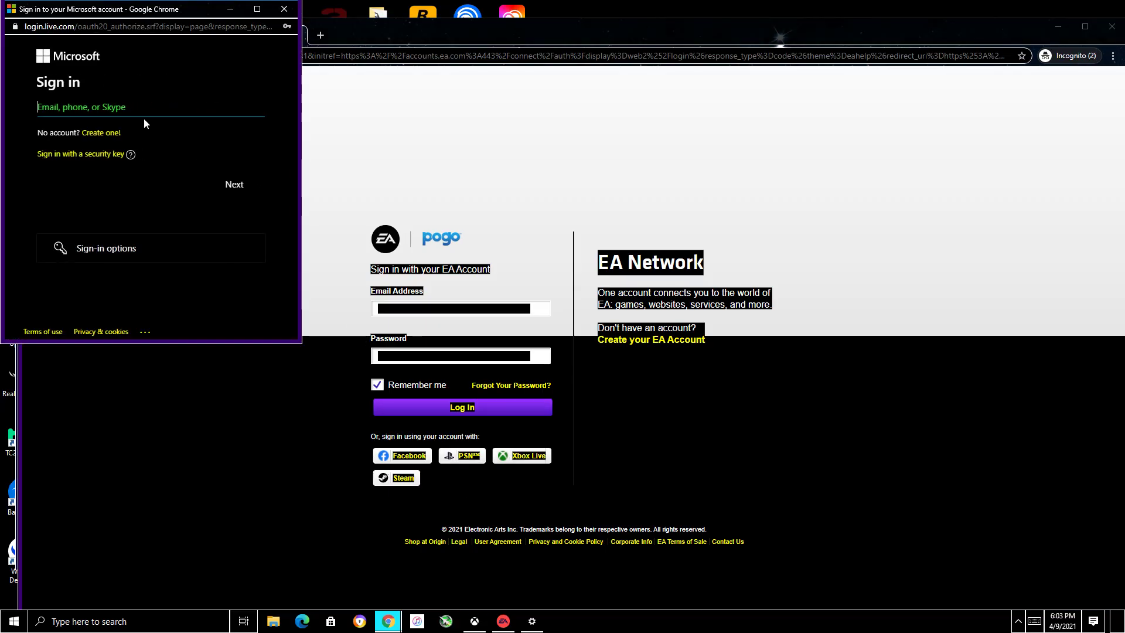
pyautogui.click(155, 113)
pyautogui.write('s')
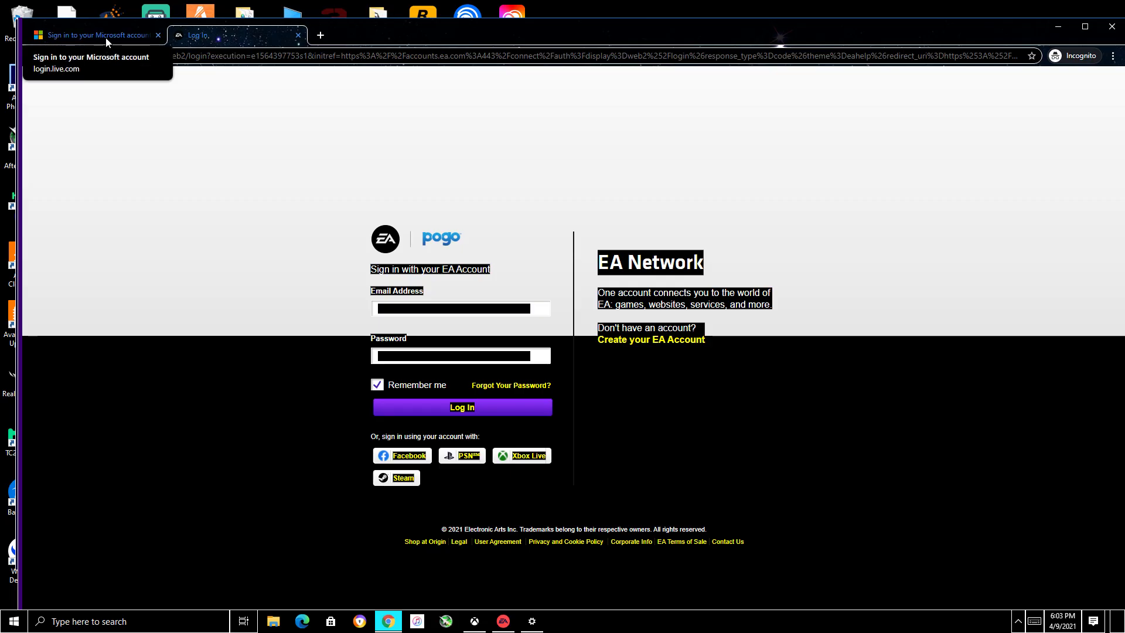
pyautogui.click(106, 36)
pyautogui.click(1058, 27)
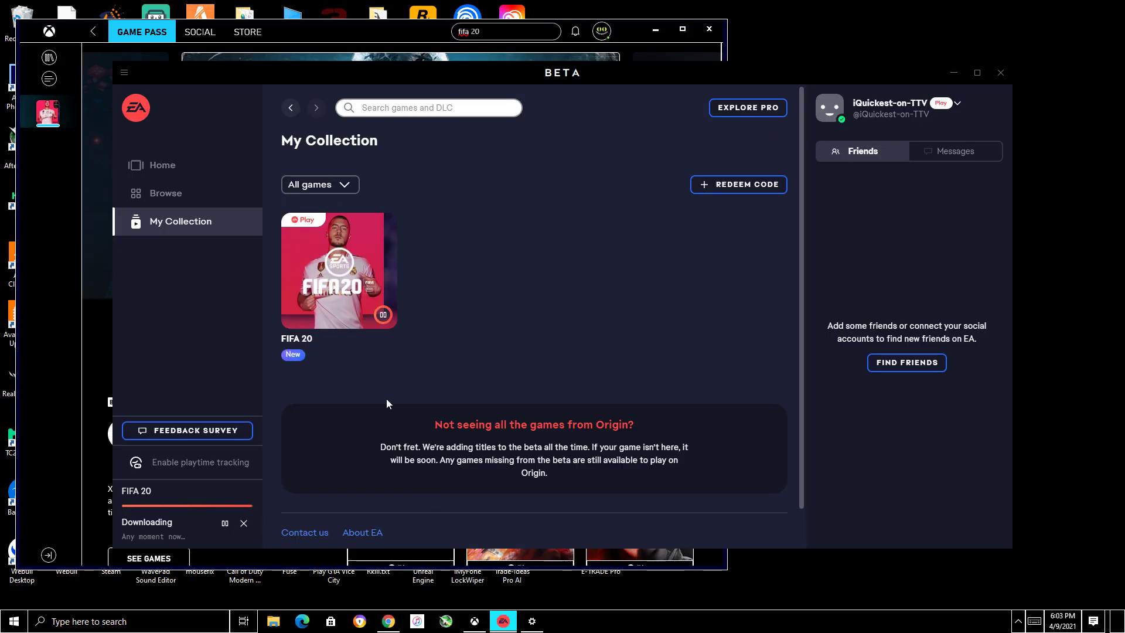
# Open the User Account Control settings, expand the permission prompt's details and allow it, then close the settings window.
pyautogui.click(71, 624)
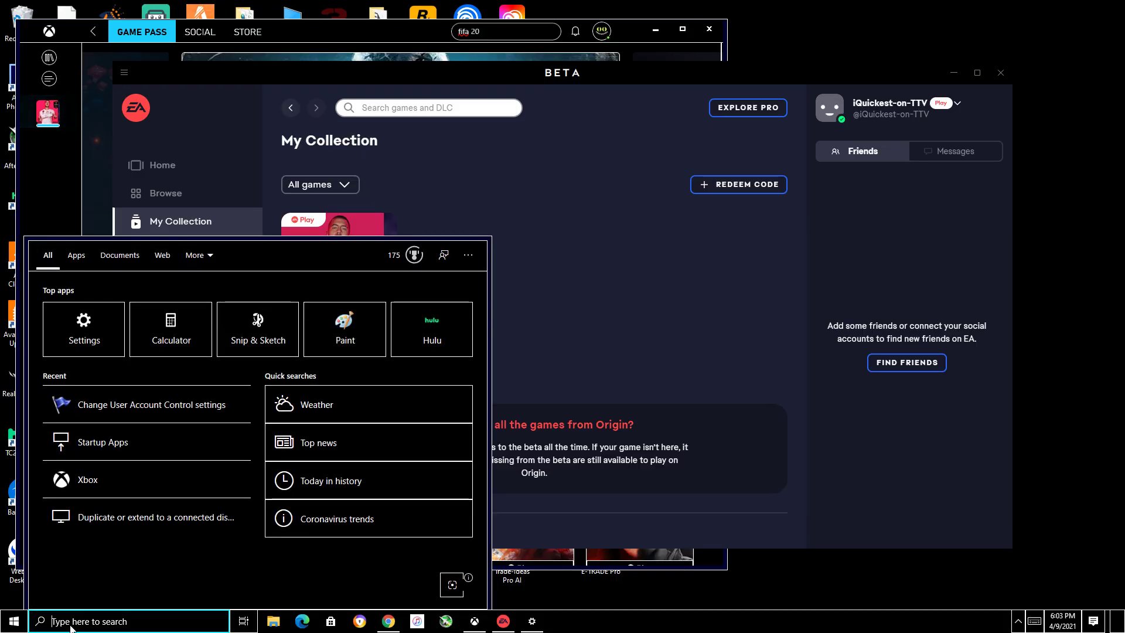
pyautogui.write('uac')
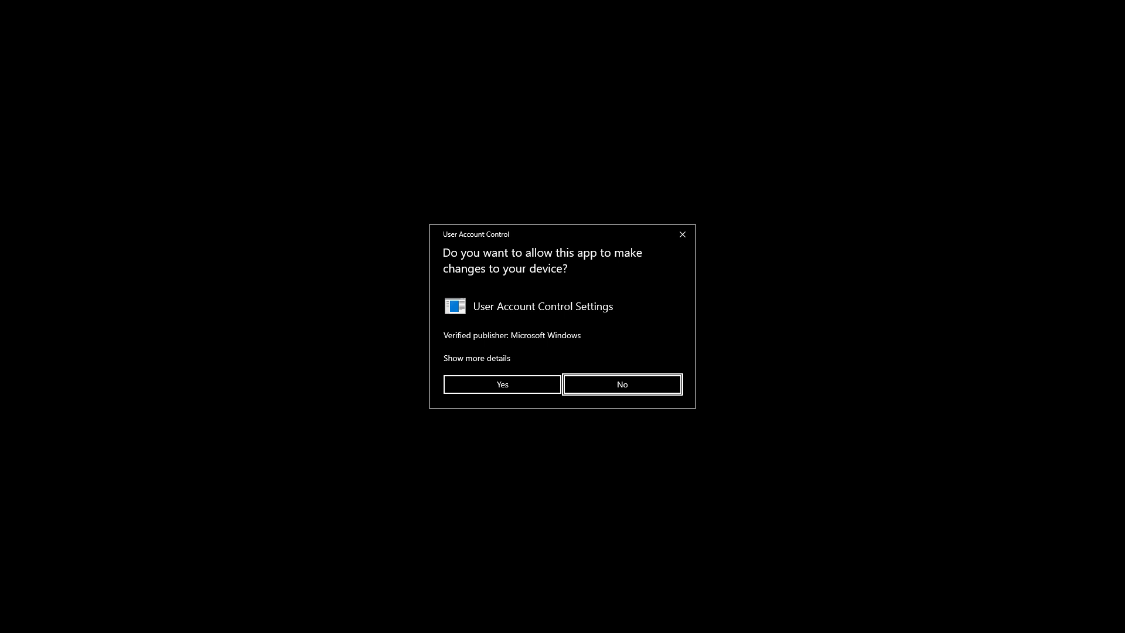
pyautogui.click(477, 358)
pyautogui.click(502, 418)
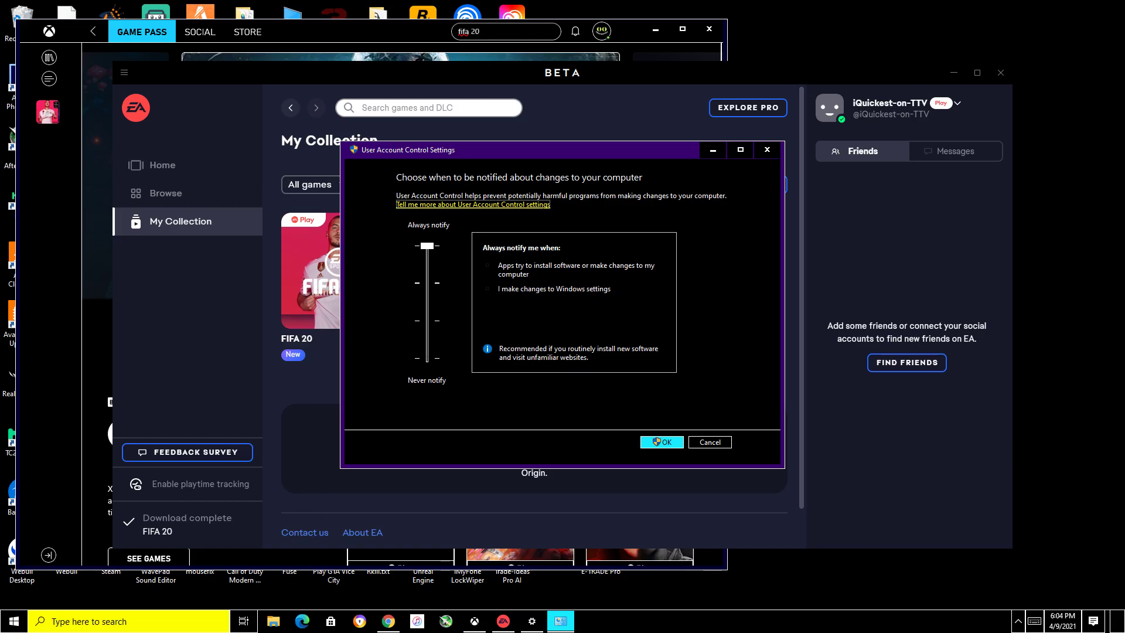
pyautogui.click(768, 149)
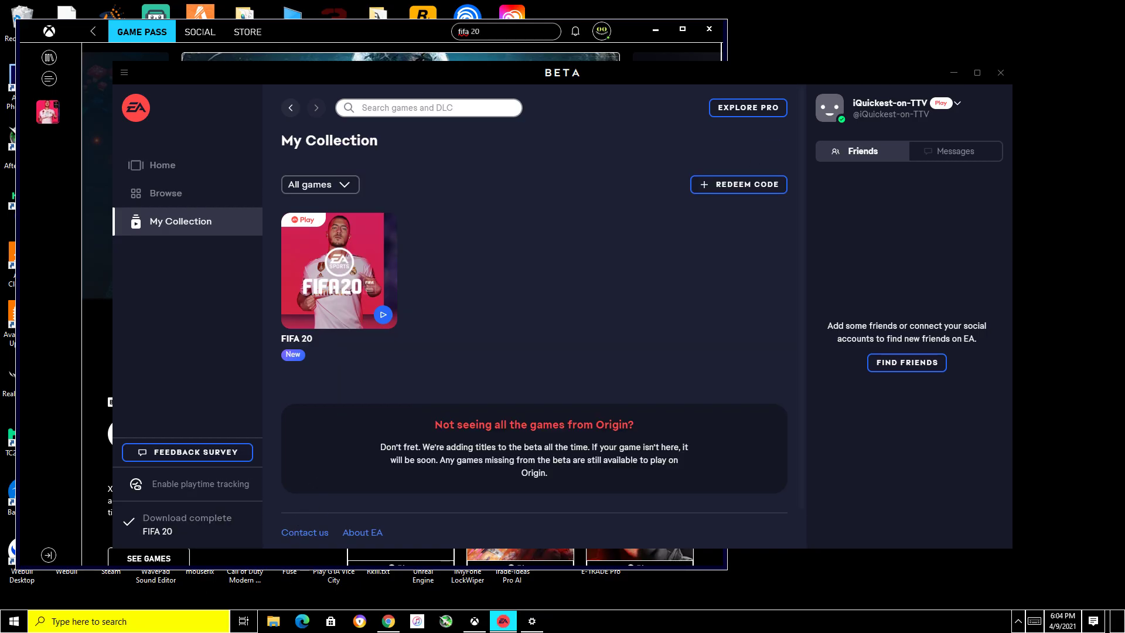
# Reopen the User Account Control settings, try the lower notification levels, return to Always notify and cancel.
pyautogui.click(138, 624)
pyautogui.write('uac')
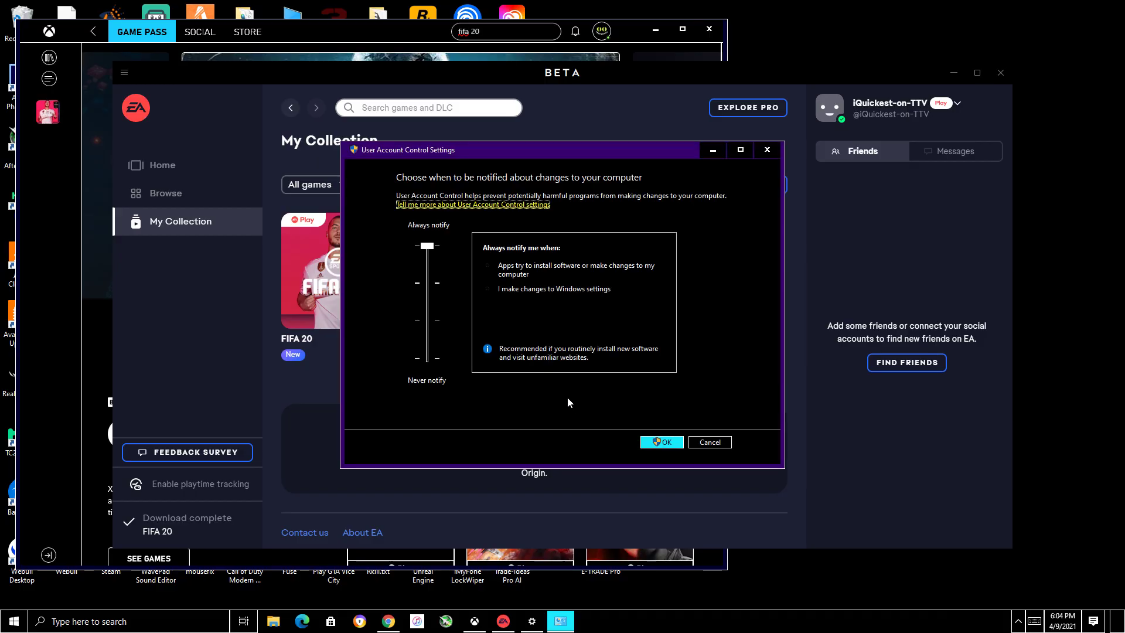
pyautogui.click(427, 359)
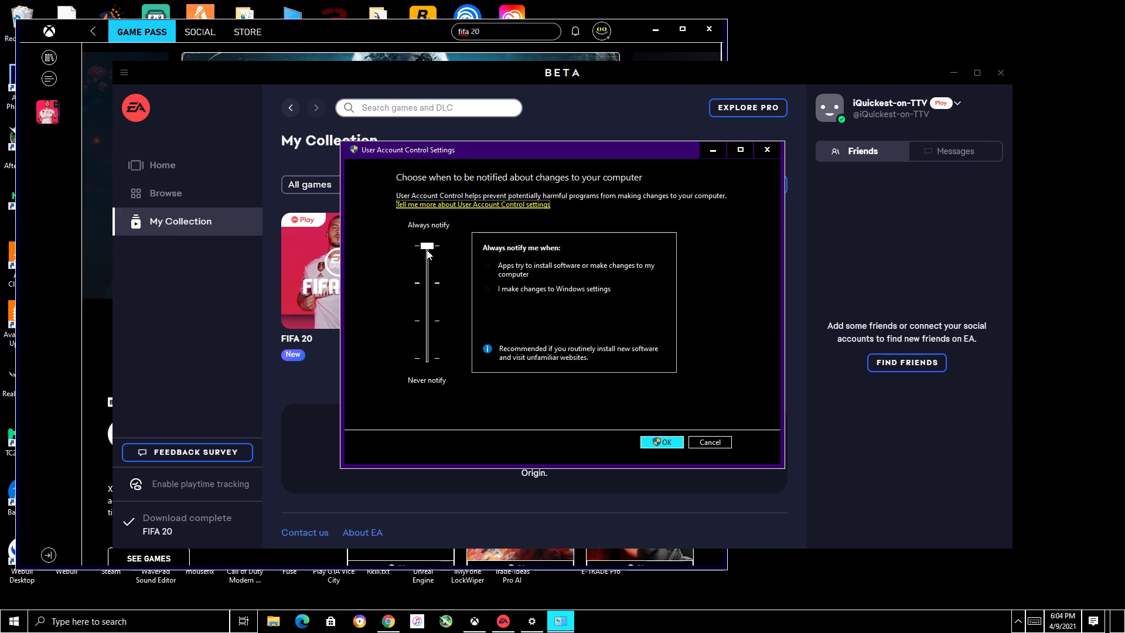
pyautogui.click(432, 340)
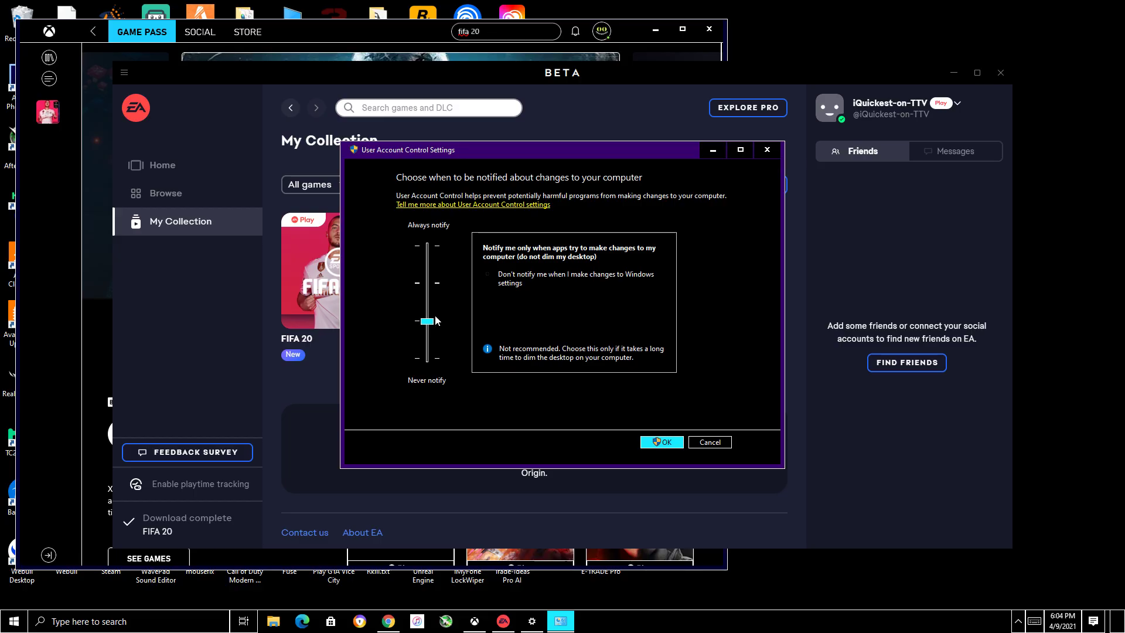
pyautogui.click(433, 285)
pyautogui.moveTo(432, 286); pyautogui.dragTo(434, 257)
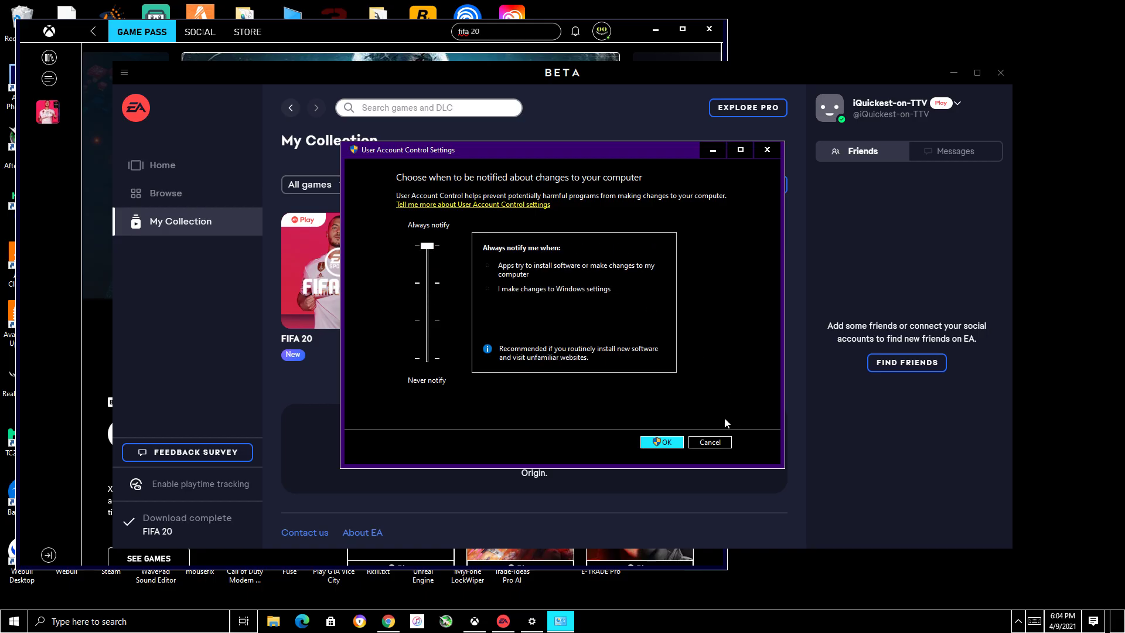
pyautogui.click(719, 444)
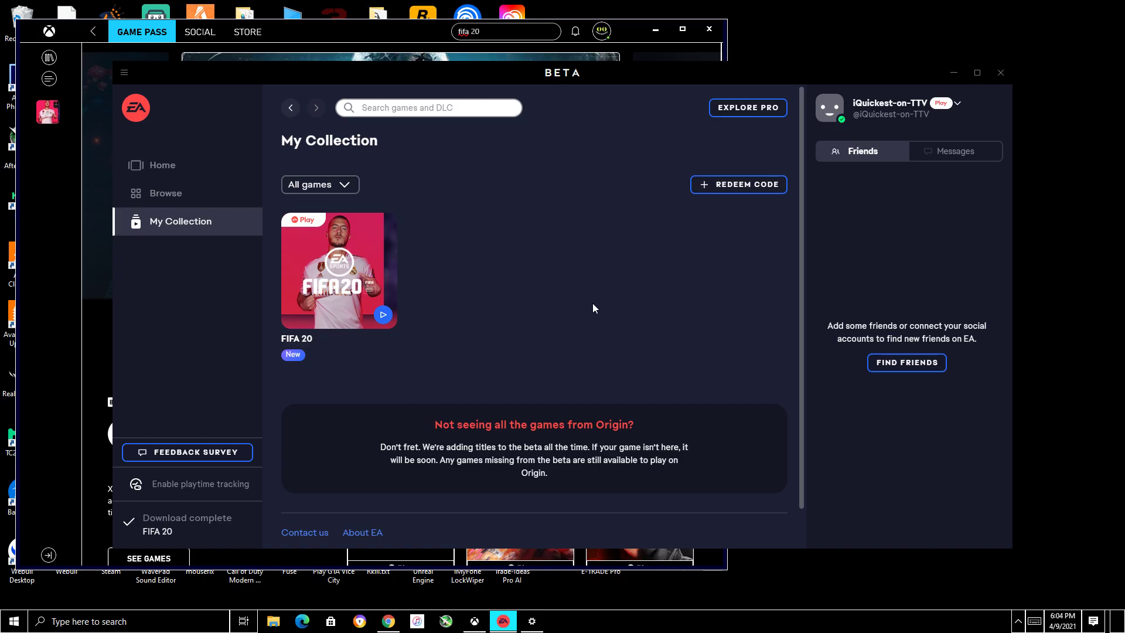
# Close the EA desktop app, minimize the Xbox app, and reopen the EA app from the desktop.
pyautogui.click(1001, 74)
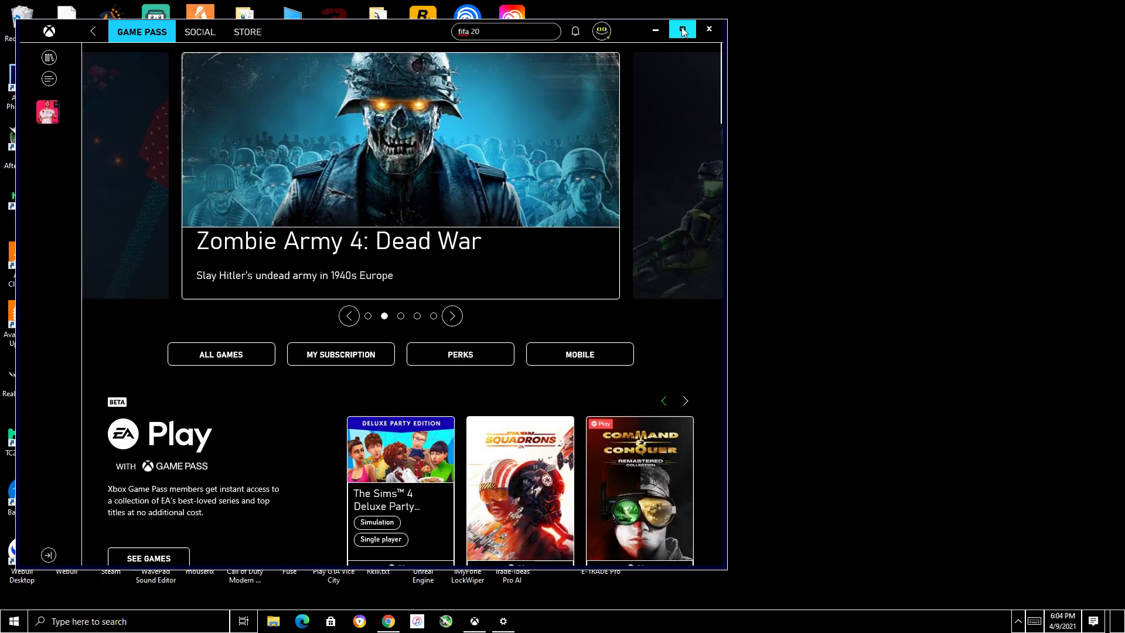
pyautogui.click(647, 37)
pyautogui.doubleClick(481, 215)
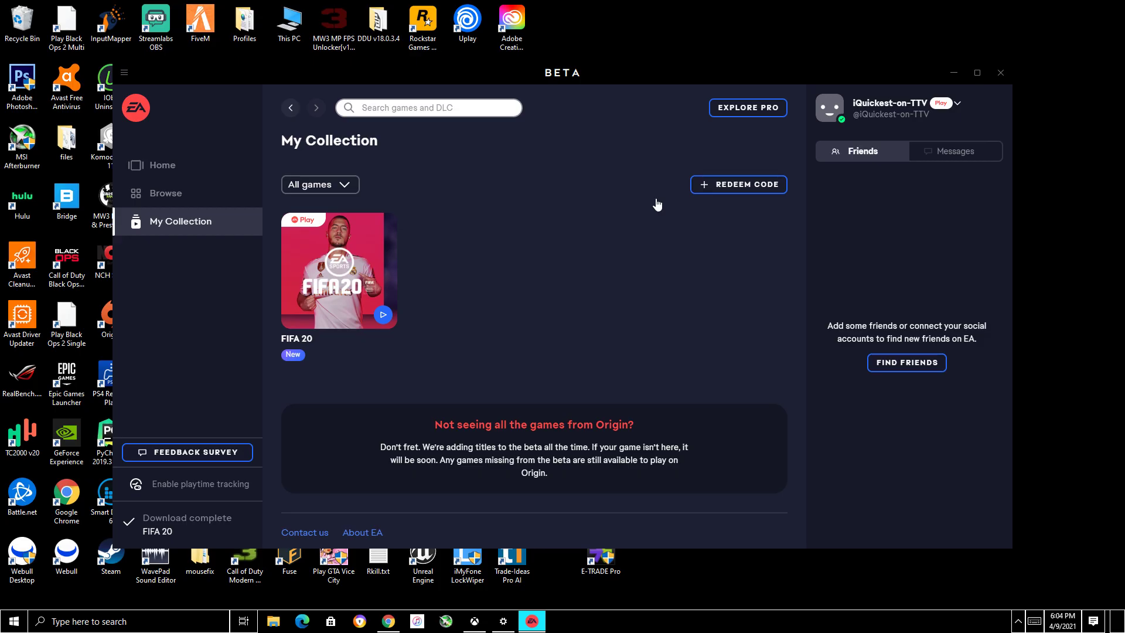
# View the EA account menu's options and the All games filter of My Collection, closing each without choosing anything.
pyautogui.click(948, 109)
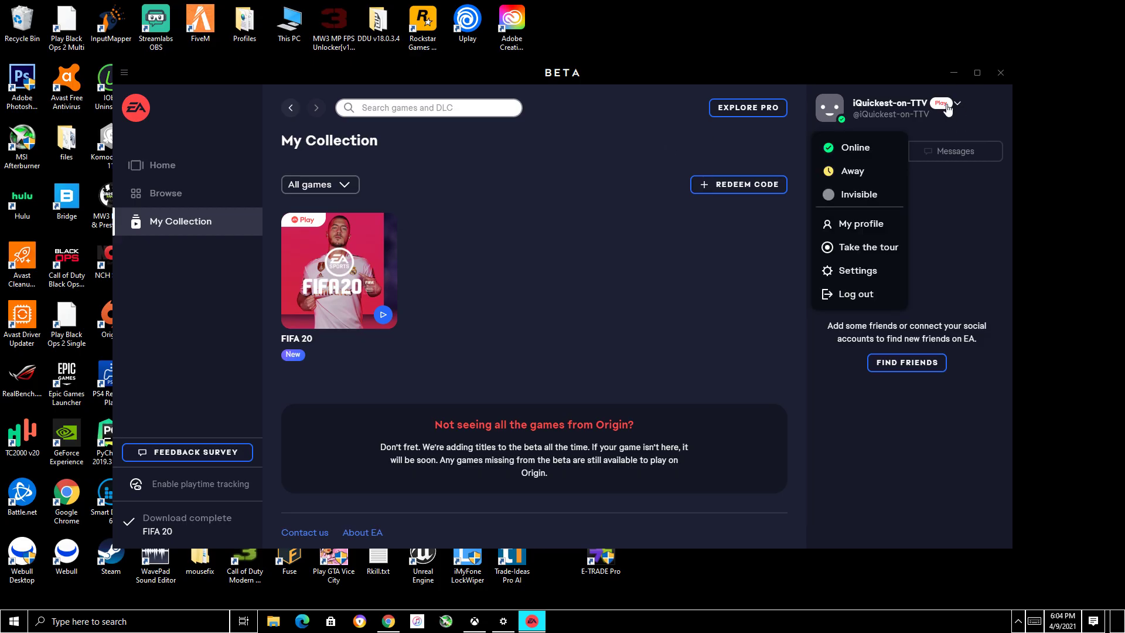
pyautogui.click(662, 183)
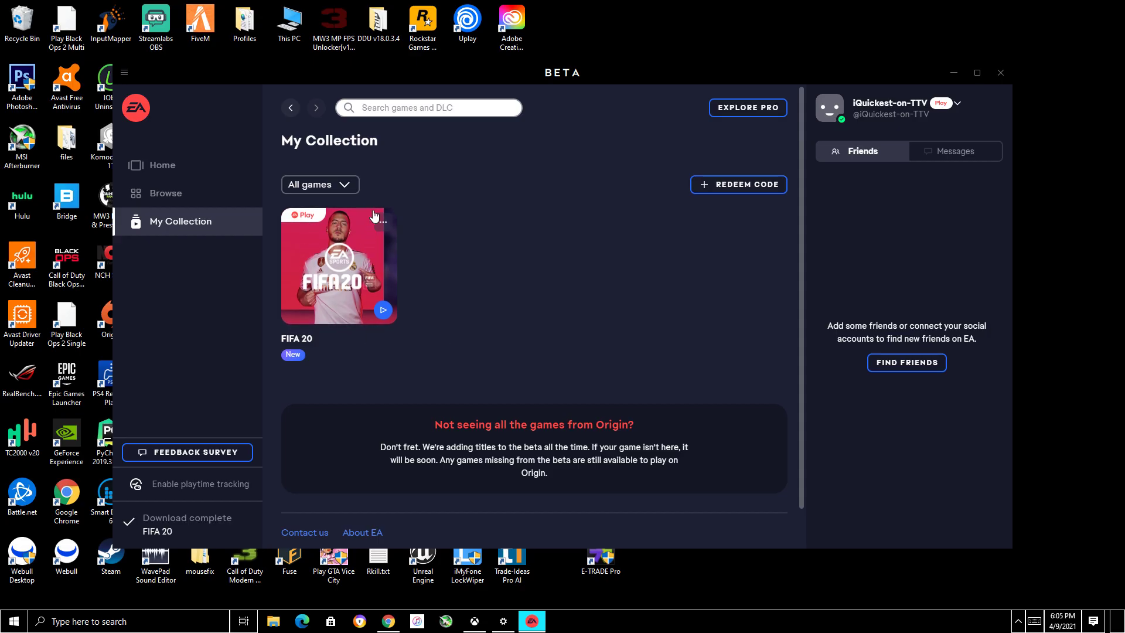
pyautogui.click(343, 185)
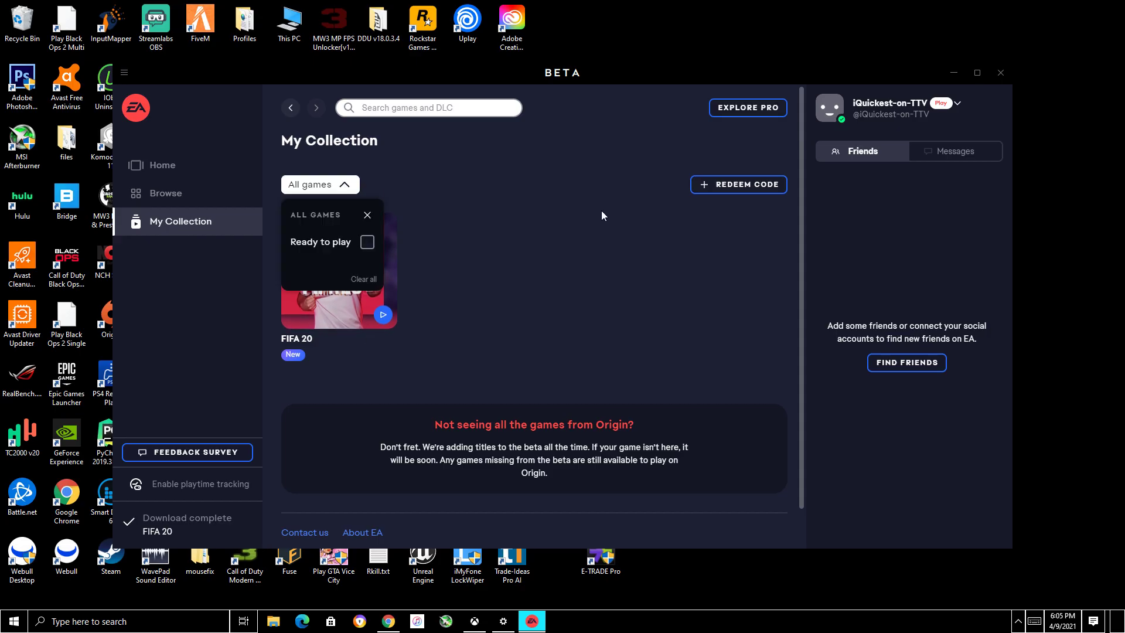
pyautogui.click(609, 250)
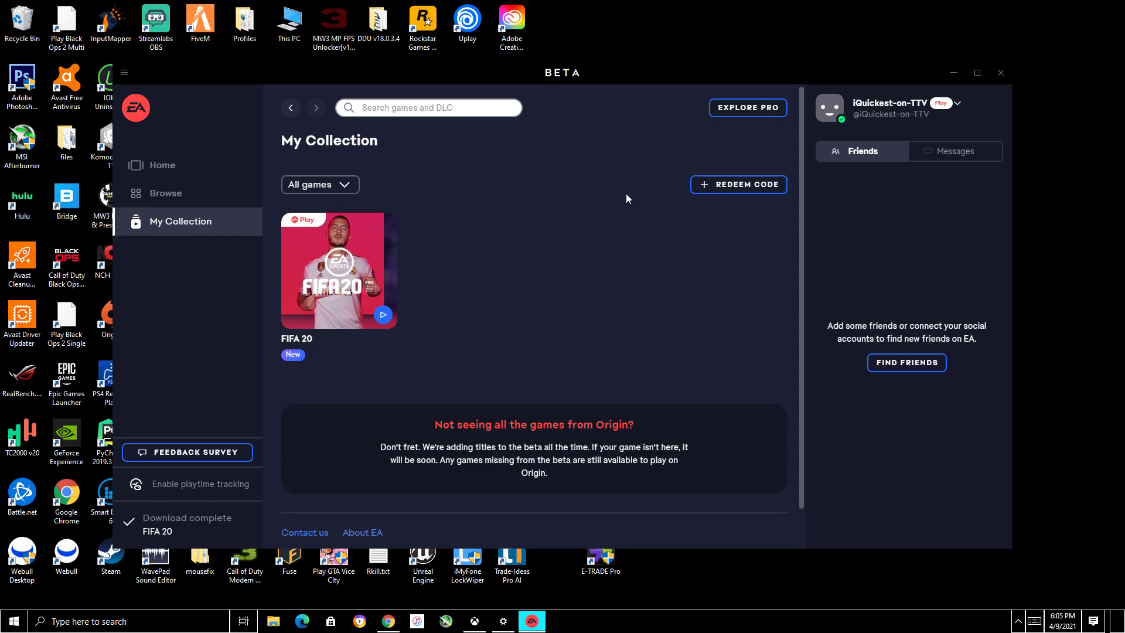